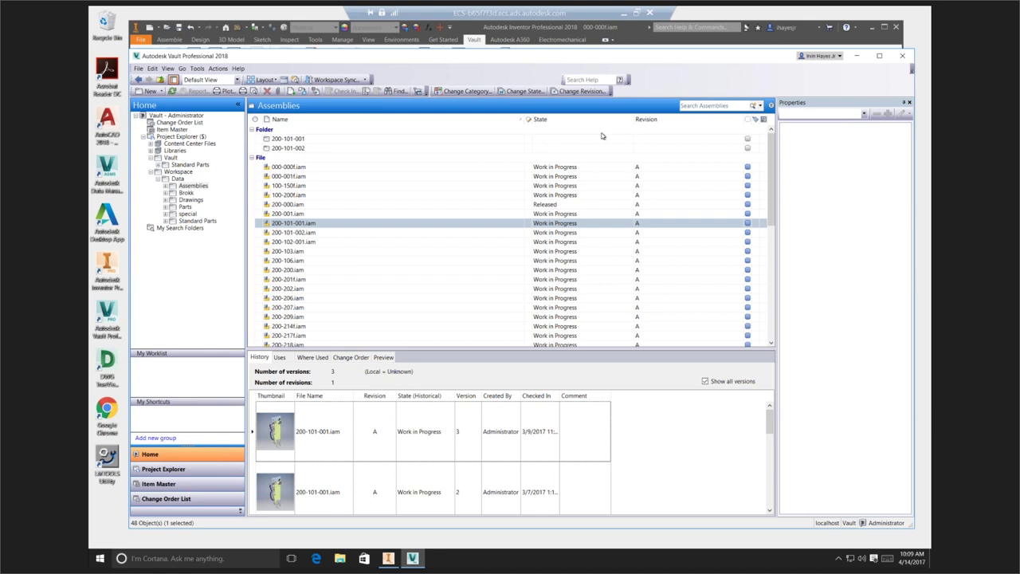
- Switch to the Inventor window, enlarge it, and show the Vault browser in place of the Model browser
{"action": "left_click", "coordinate": [630, 36]}
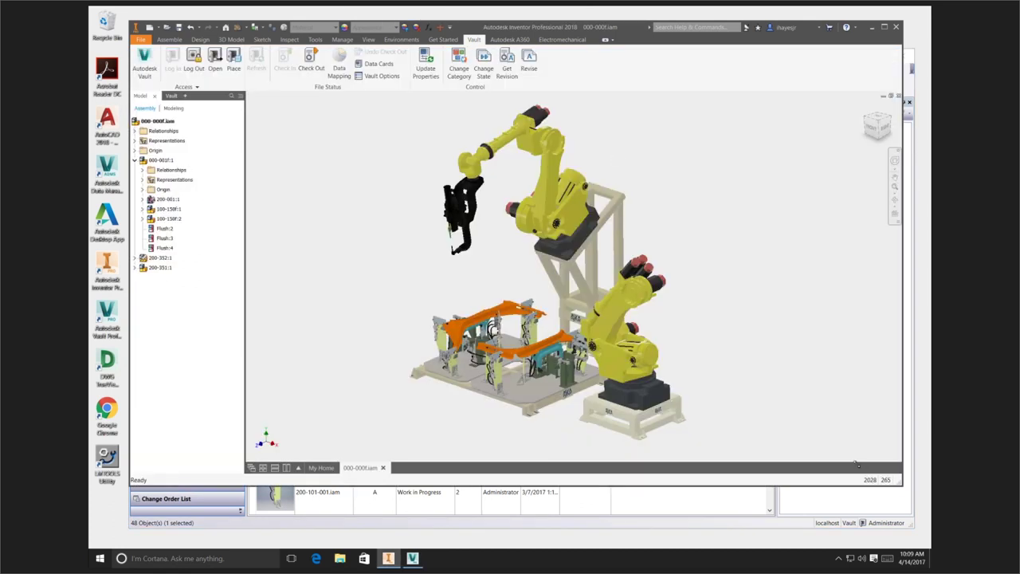
{"action": "left_click_drag", "start_coordinate": [904, 520], "coordinate": [916, 532]}
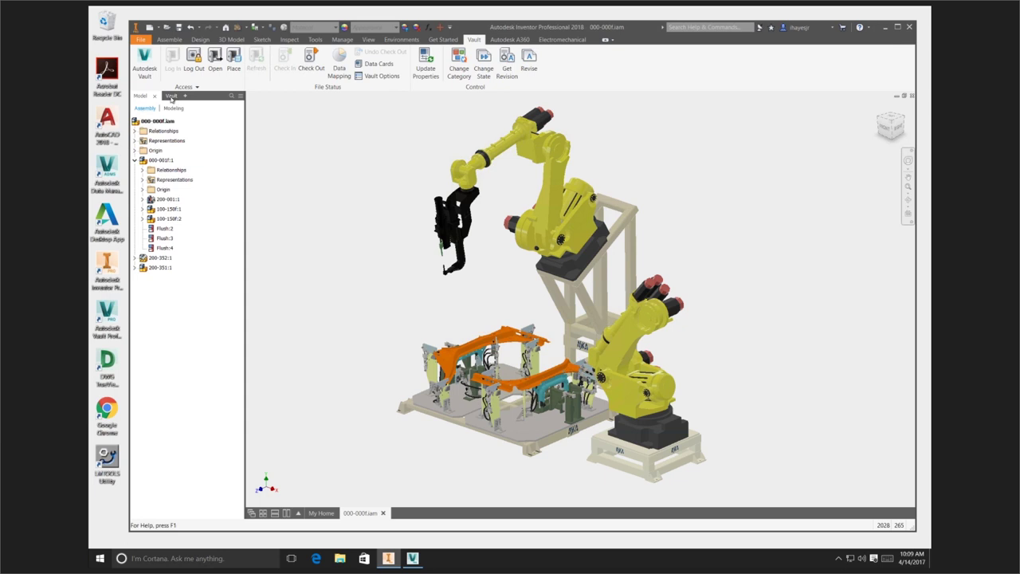
{"action": "left_click", "coordinate": [172, 96]}
{"action": "left_click", "coordinate": [141, 95]}
{"action": "left_click", "coordinate": [170, 97]}
- Undock the Vault browser from the Model browser and dock it on the opposite side of the model view
{"action": "left_click_drag", "start_coordinate": [173, 97], "coordinate": [473, 119]}
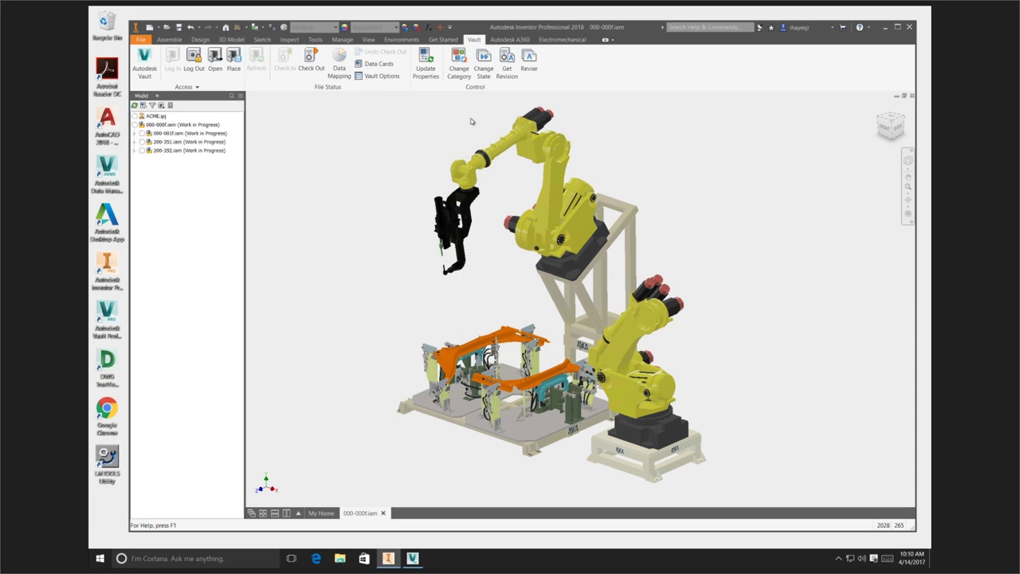
{"action": "mouse_move", "coordinate": [697, 146]}
{"action": "left_mouse_down"}
{"action": "mouse_move", "coordinate": [743, 126]}
{"action": "mouse_move", "coordinate": [691, 128]}
{"action": "left_mouse_up"}
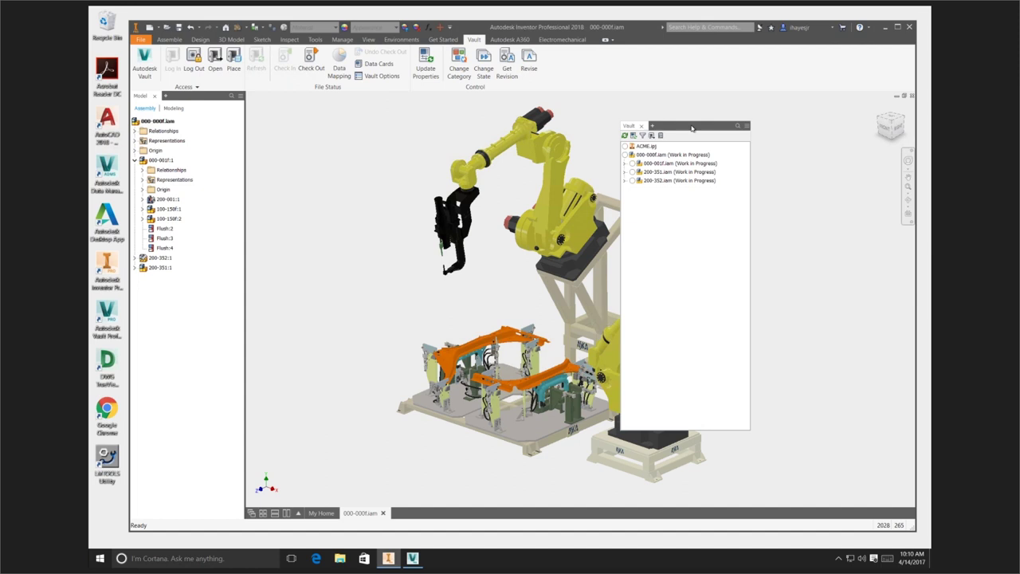
{"action": "left_click_drag", "start_coordinate": [692, 128], "coordinate": [876, 116]}
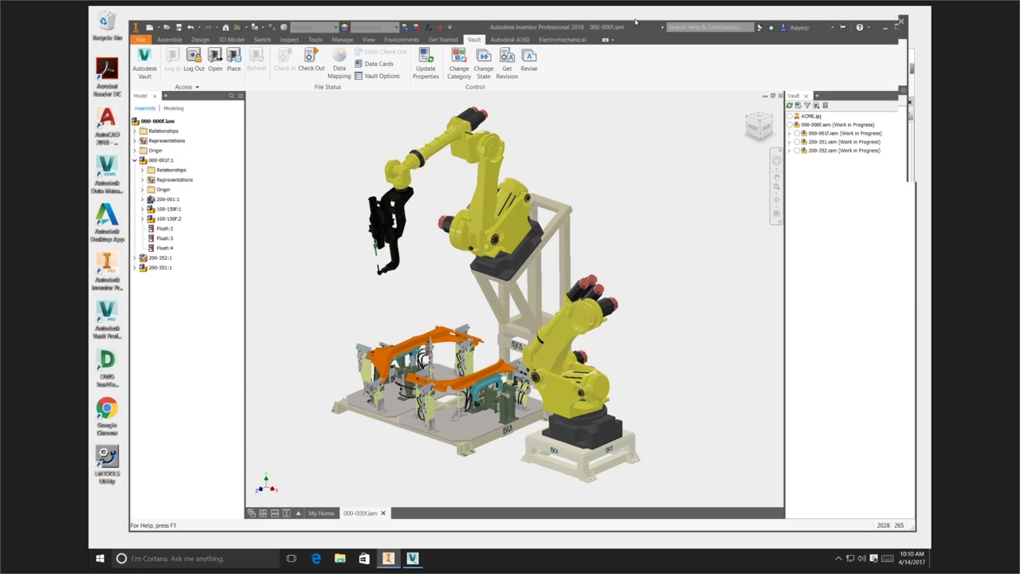
{"action": "left_click_drag", "start_coordinate": [635, 21], "coordinate": [627, 16]}
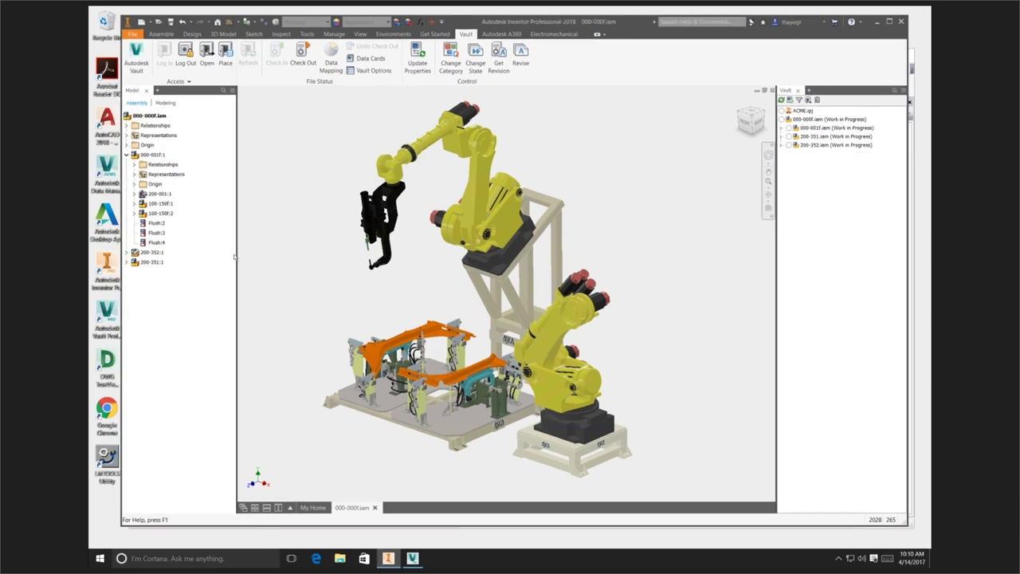
- Cross-highlight the 000-001f, 200-351 and 200-352 assemblies and the nested 200-000.iam between the Vault browser, Model browser and model
{"action": "left_click", "coordinate": [817, 127]}
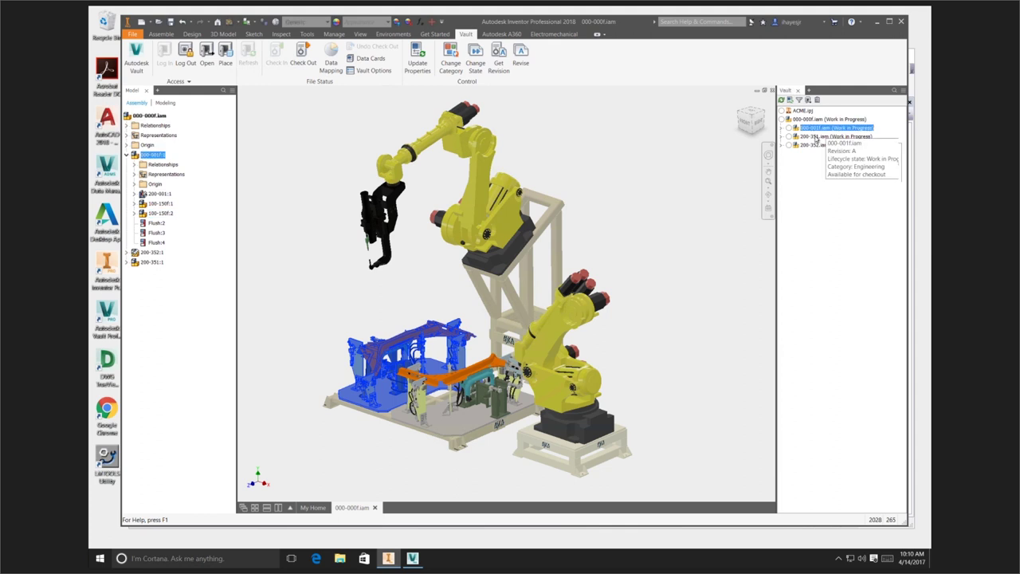
{"action": "left_click", "coordinate": [816, 137]}
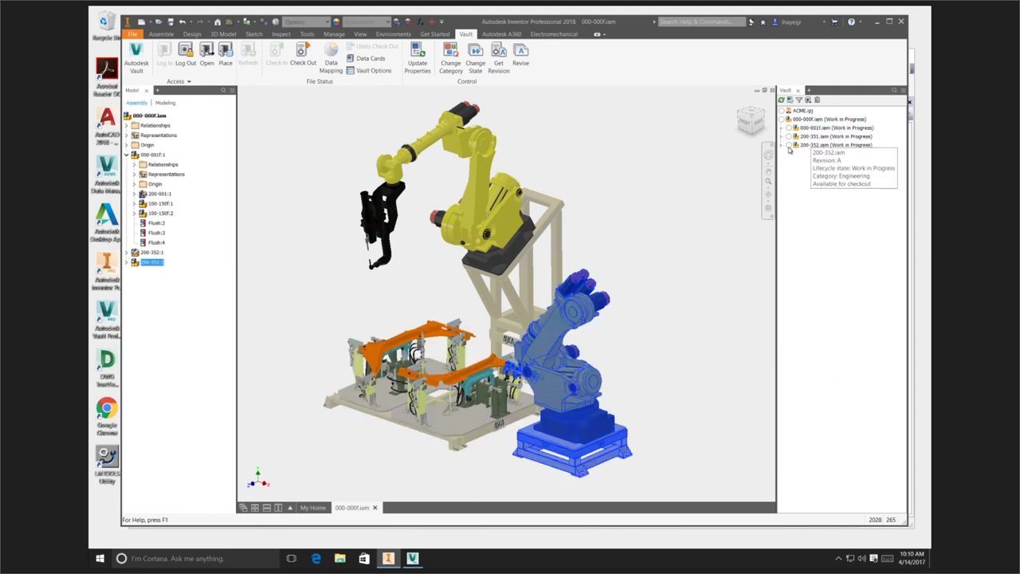
{"action": "left_click", "coordinate": [824, 146]}
{"action": "key", "text": "Right"}
{"action": "left_click", "coordinate": [827, 153]}
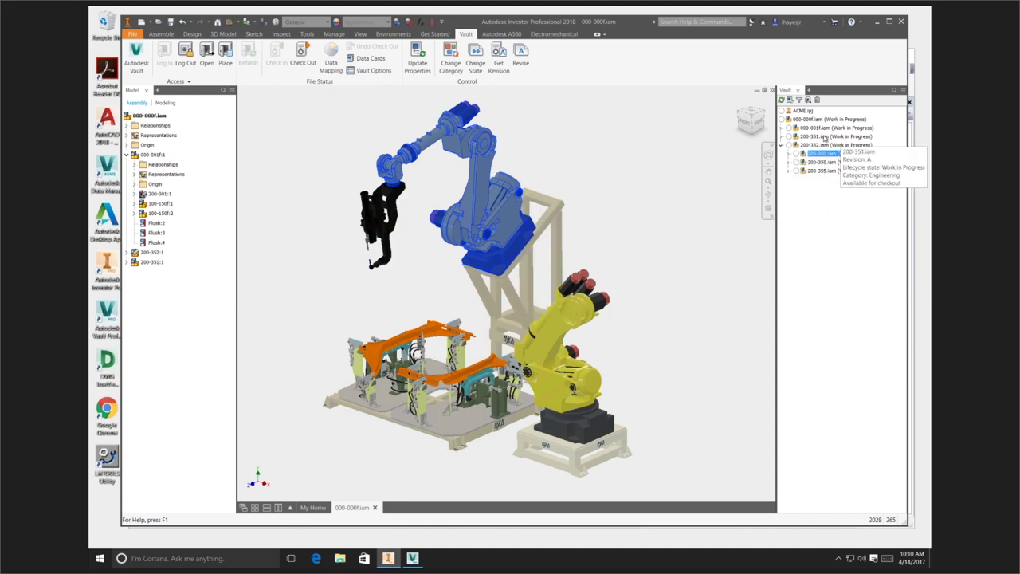
{"action": "left_click", "coordinate": [825, 137]}
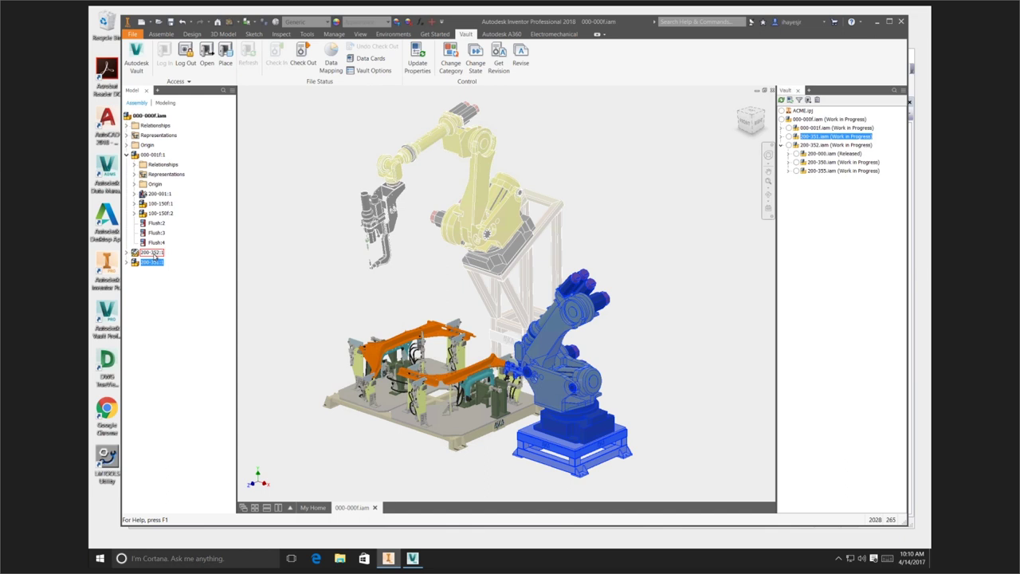
{"action": "left_click", "coordinate": [152, 253]}
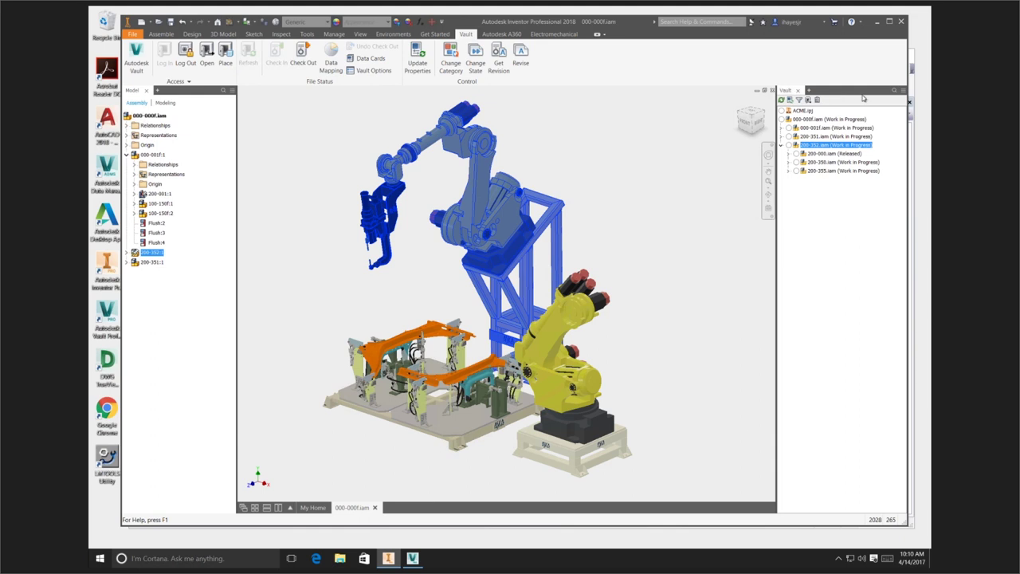
- Expand 200-000.iam under 200-352.iam in the Vault browser to examine the lifecycle states of its parts
{"action": "left_click", "coordinate": [786, 147]}
{"action": "left_click", "coordinate": [783, 147]}
{"action": "left_click", "coordinate": [789, 158]}
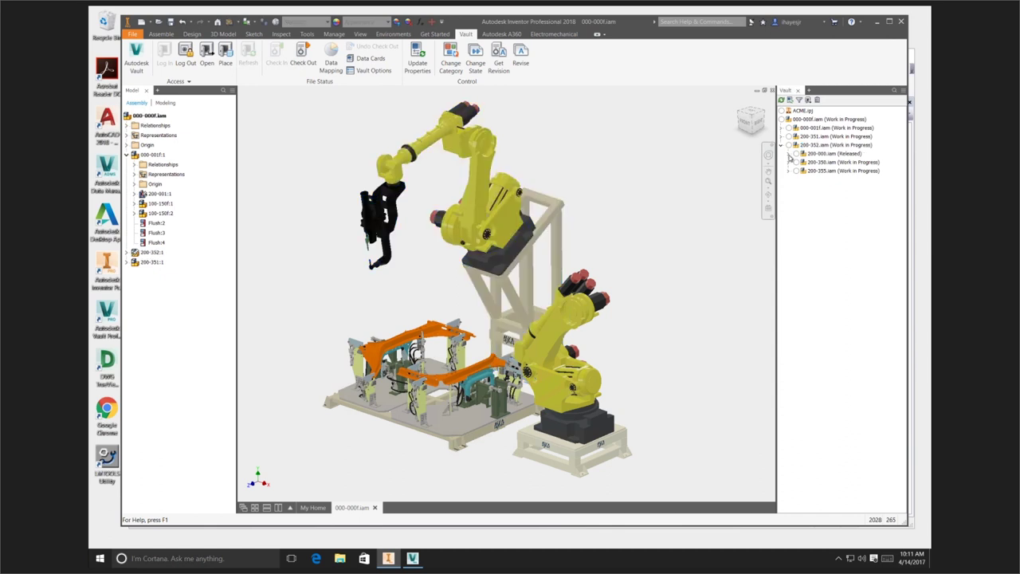
{"action": "left_click", "coordinate": [788, 154]}
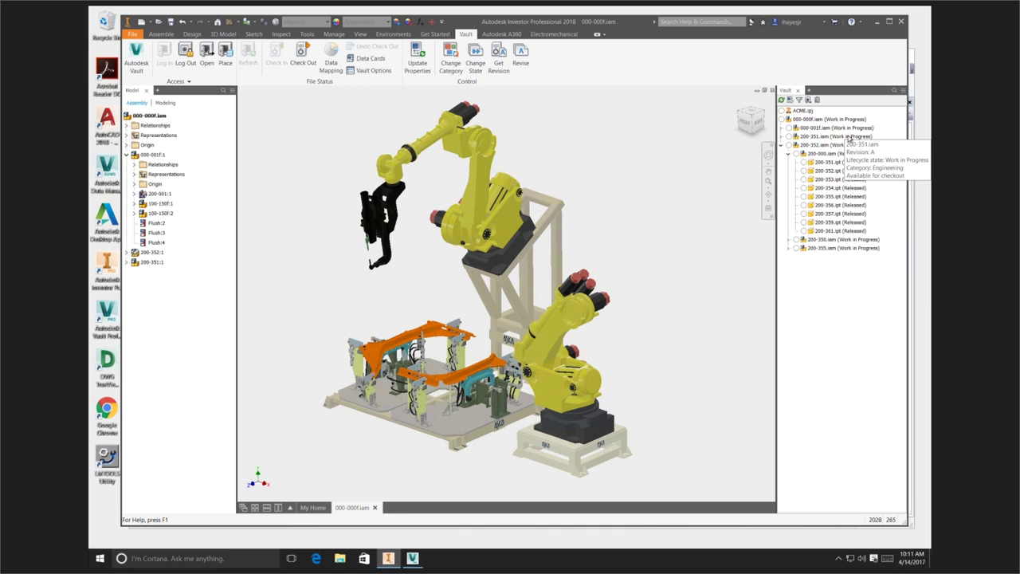
- Search the Vault browser for files in the "Released" state
{"action": "left_click", "coordinate": [894, 92]}
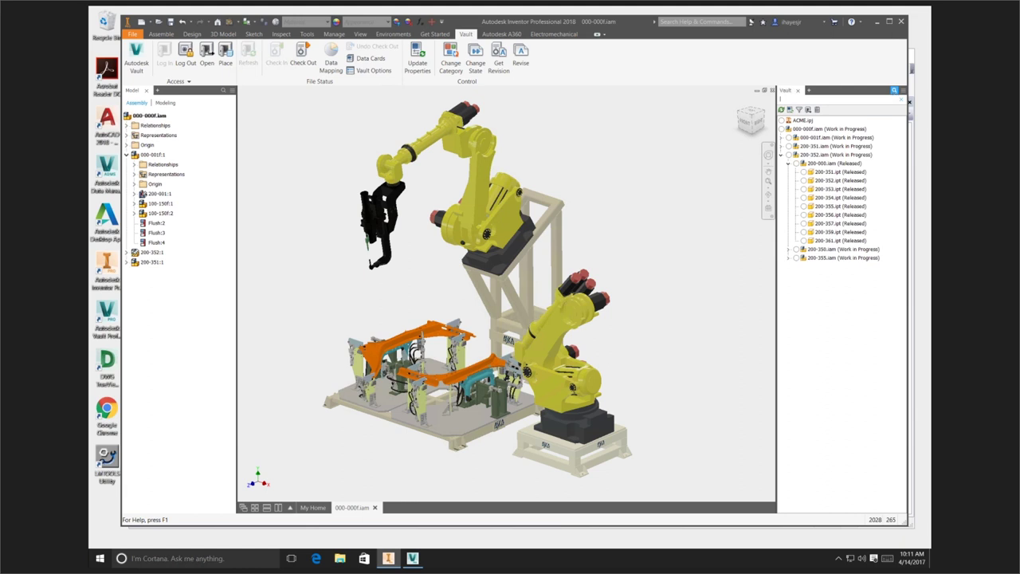
{"action": "type", "text": "Released"}
{"action": "key", "text": "Return"}
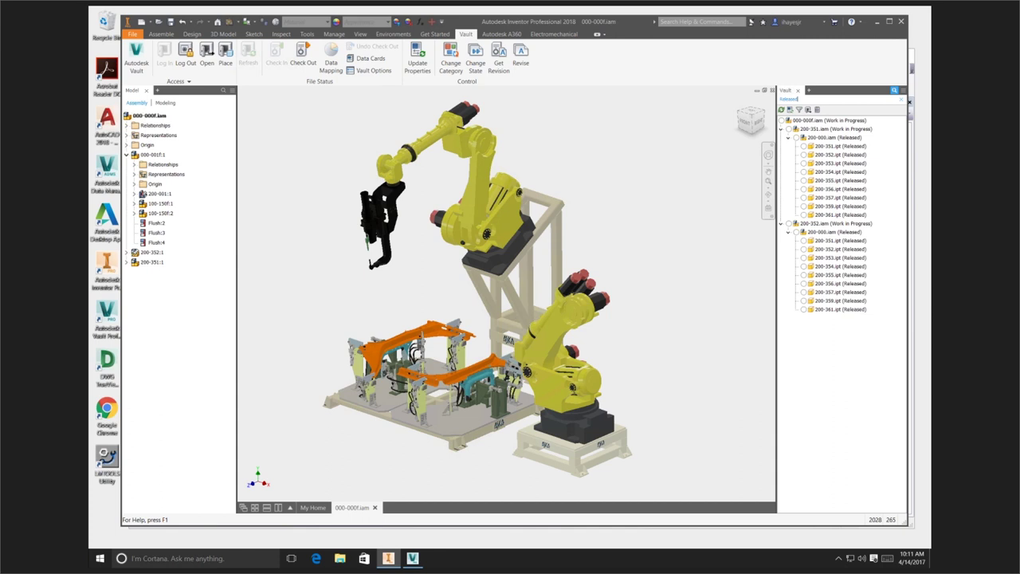
- Search the Vault browser for "Work in Progress" instead, widen the browser, and look through the matching files
{"action": "key", "text": "BackSpace"}
{"action": "type", "text": "Work"}
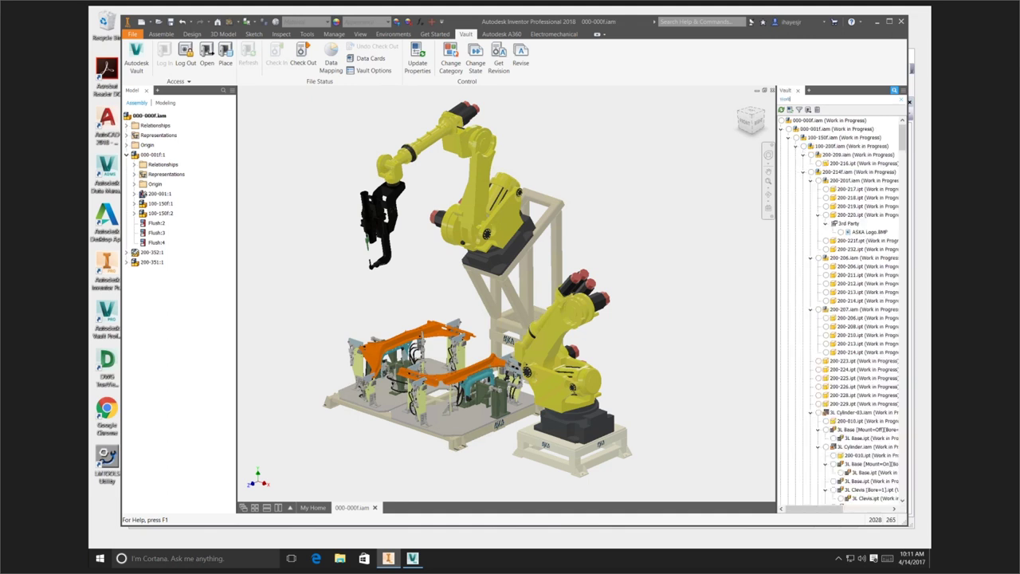
{"action": "type", "text": " in Progress"}
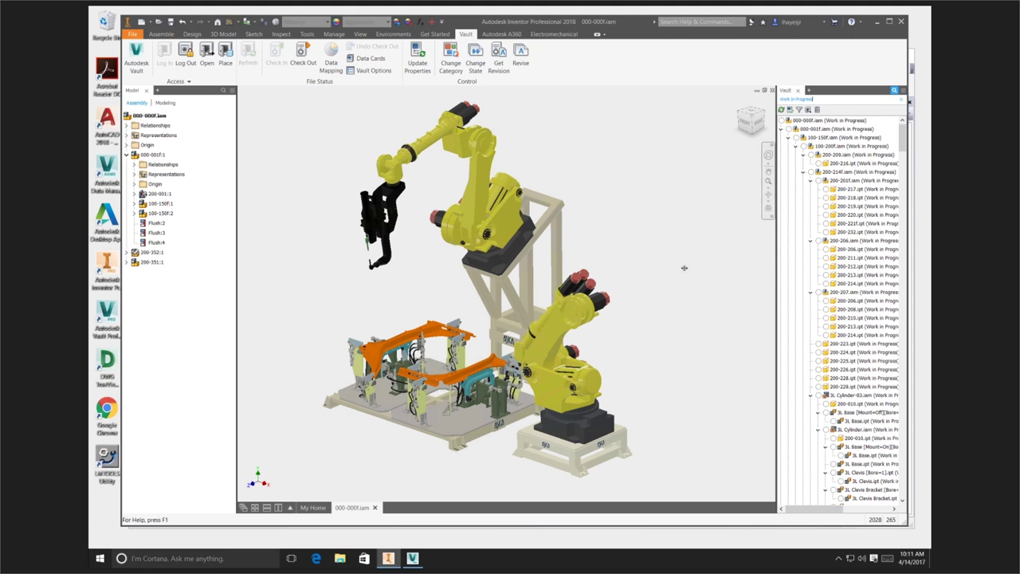
{"action": "left_click_drag", "start_coordinate": [683, 267], "coordinate": [686, 271]}
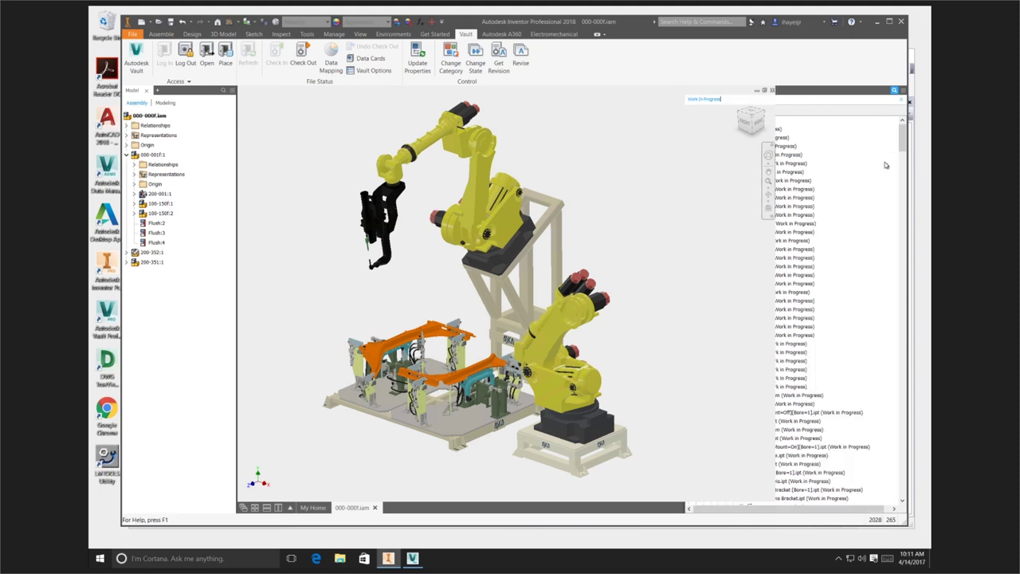
{"action": "left_click_drag", "start_coordinate": [902, 142], "coordinate": [894, 218]}
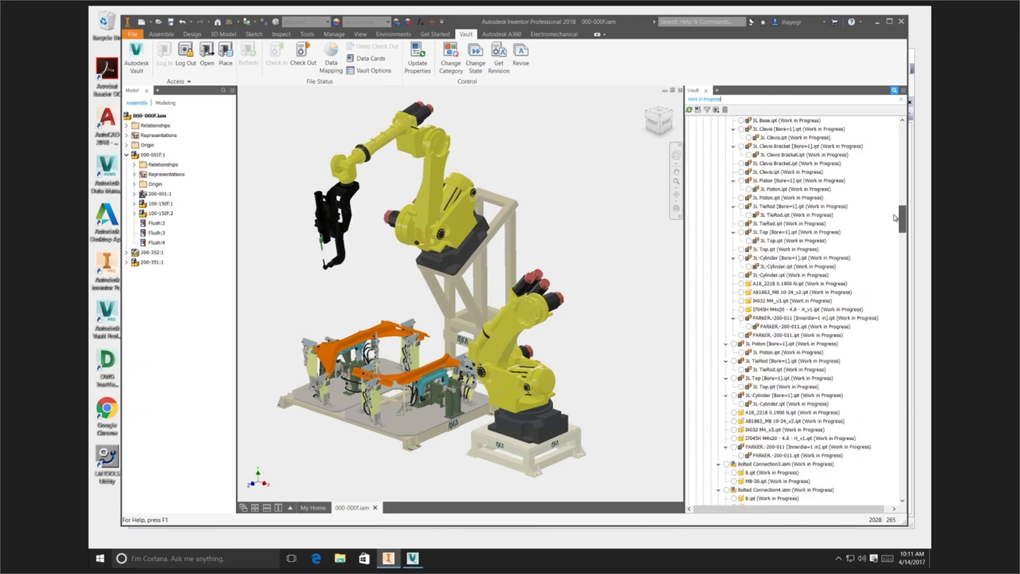
{"action": "left_click", "coordinate": [904, 158]}
{"action": "scroll", "coordinate": [880, 173], "scroll_direction": "up", "scroll_amount": 10}
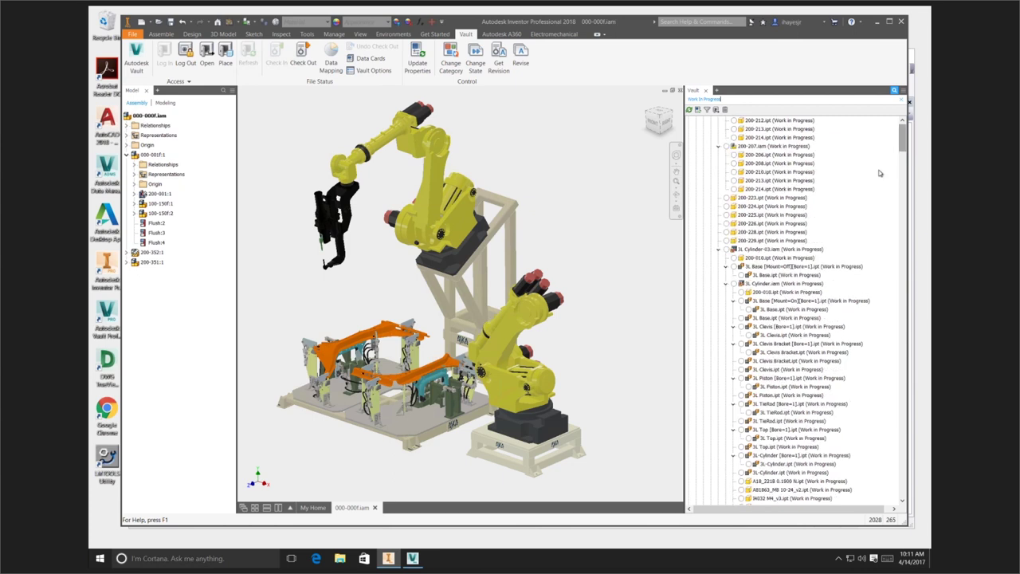
{"action": "scroll", "coordinate": [880, 173], "scroll_direction": "up", "scroll_amount": 6}
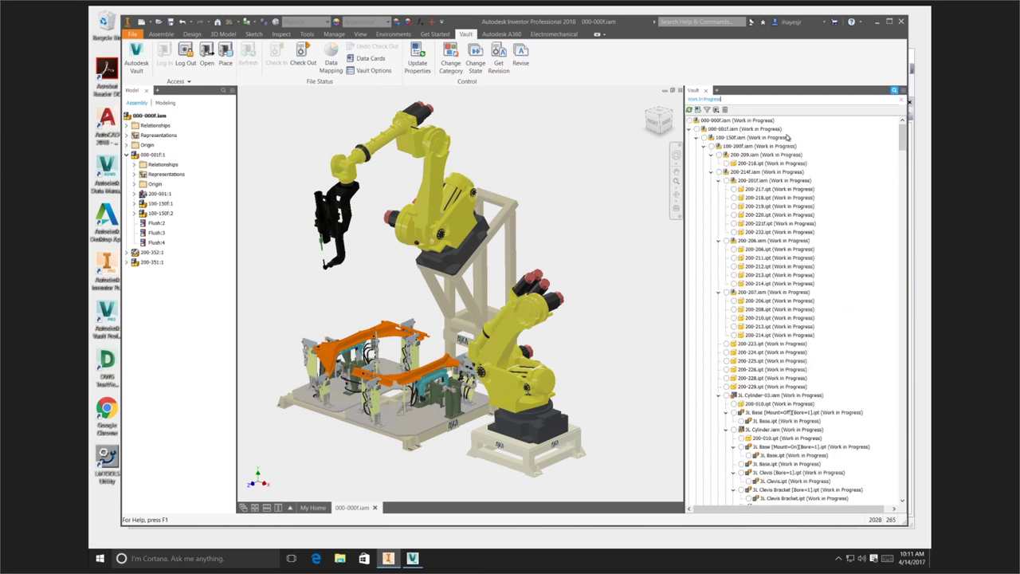
- Return the Vault browser from the search results to the full tree with 000-000f.iam selected, and narrow the browser
{"action": "right_click", "coordinate": [702, 129]}
{"action": "left_click", "coordinate": [701, 247]}
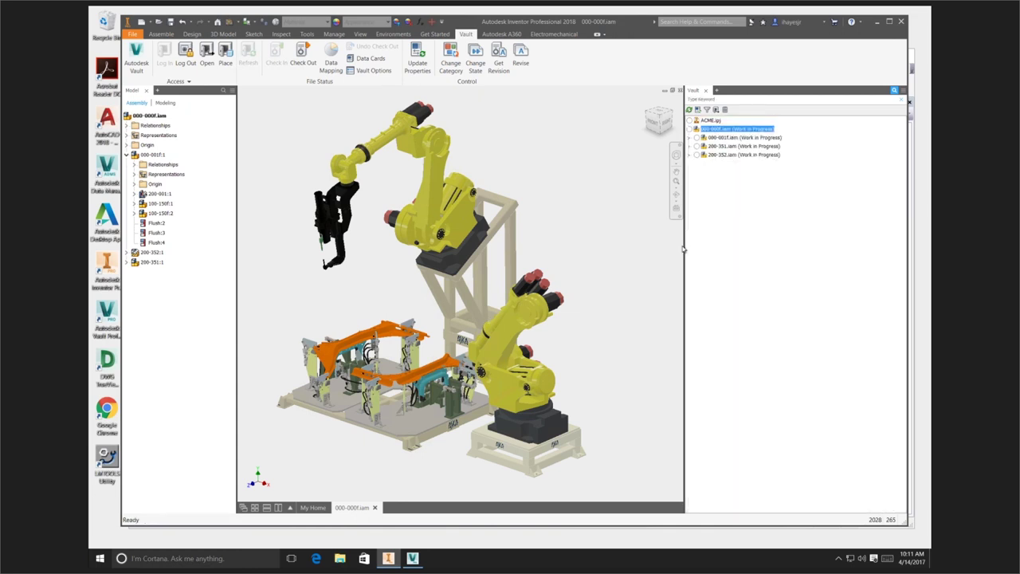
{"action": "left_click_drag", "start_coordinate": [685, 245], "coordinate": [773, 246]}
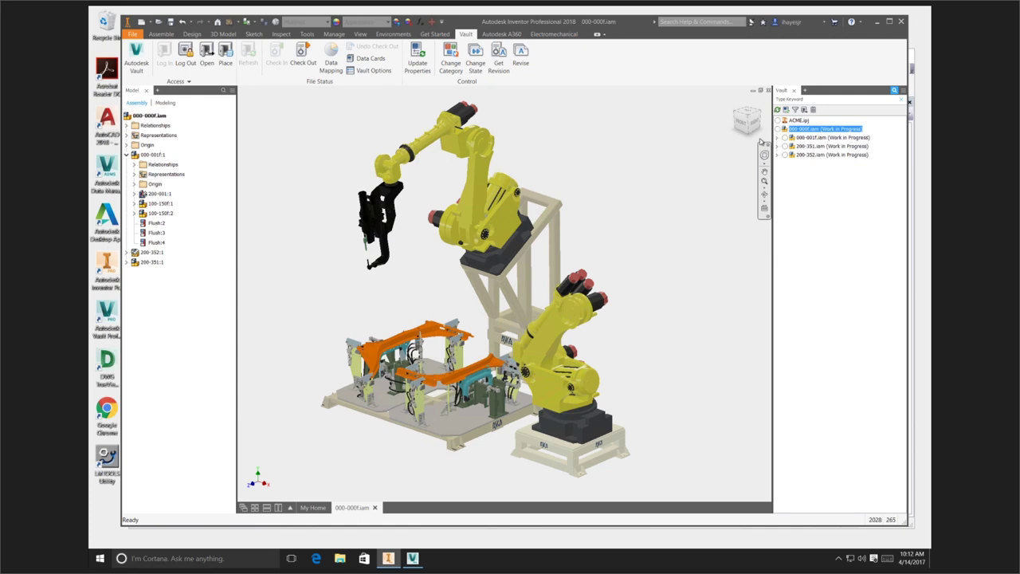
- Expand 200-351.iam in the Vault browser, go to the Vault folder of its 200-000.iam subassembly, and select that file there
{"action": "double_click", "coordinate": [806, 147]}
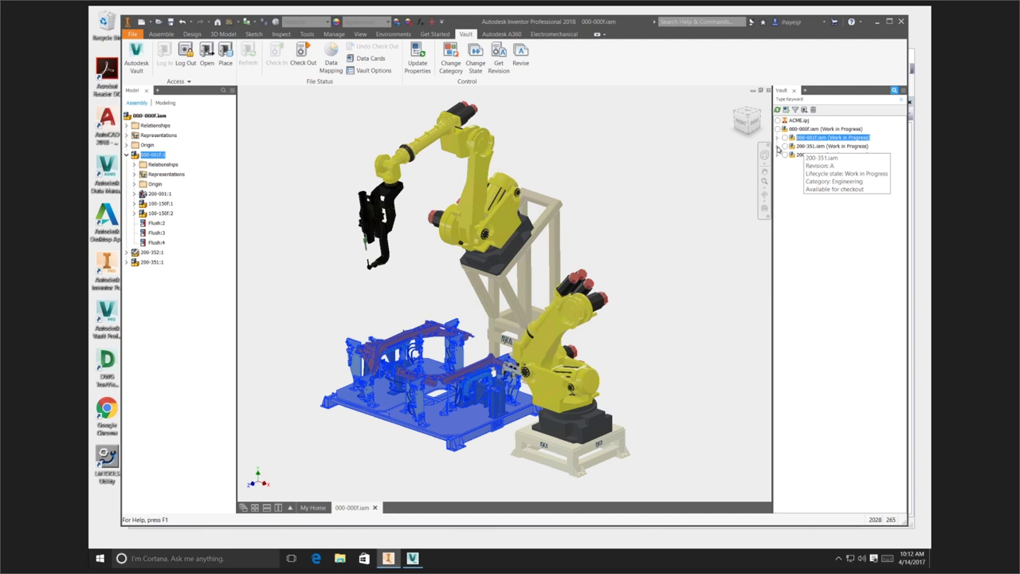
{"action": "left_click", "coordinate": [800, 164]}
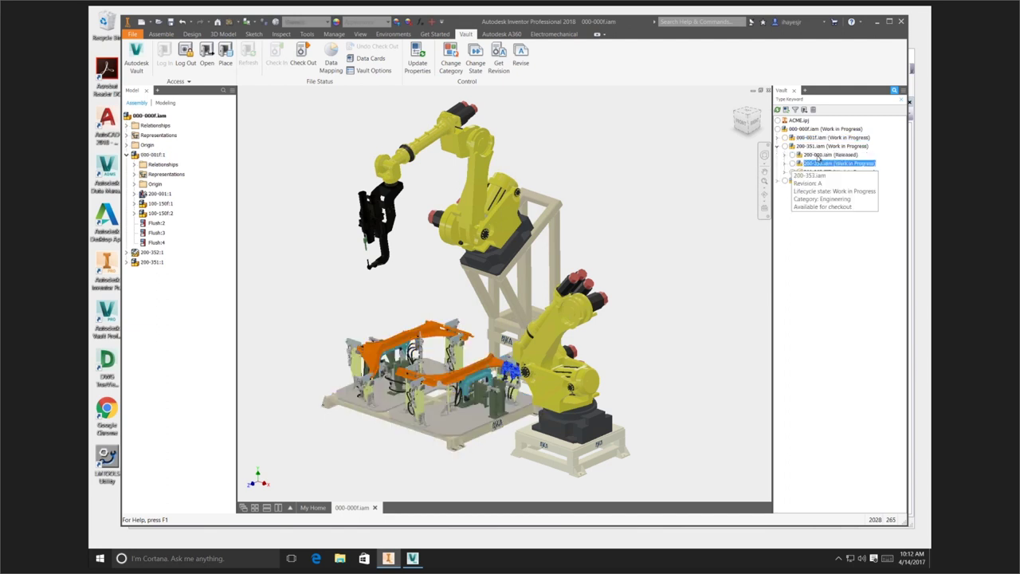
{"action": "left_click", "coordinate": [818, 156]}
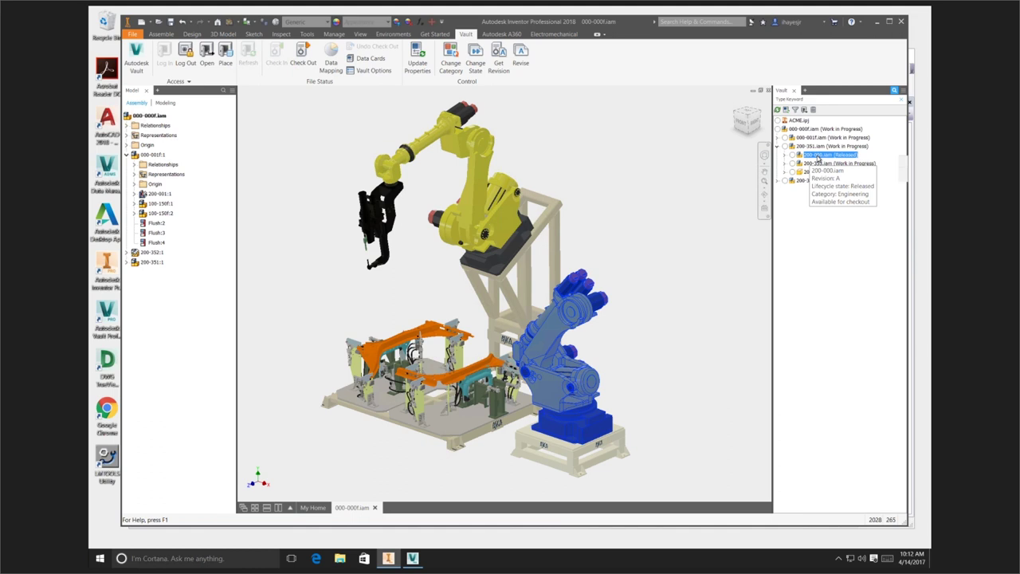
{"action": "right_click", "coordinate": [818, 157]}
{"action": "left_click", "coordinate": [830, 316]}
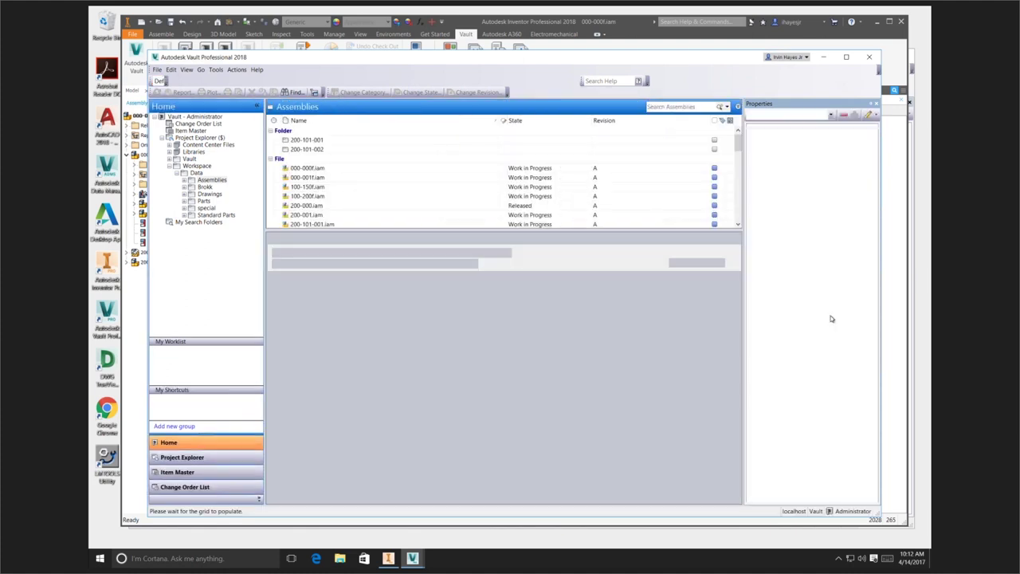
{"action": "left_click", "coordinate": [299, 206]}
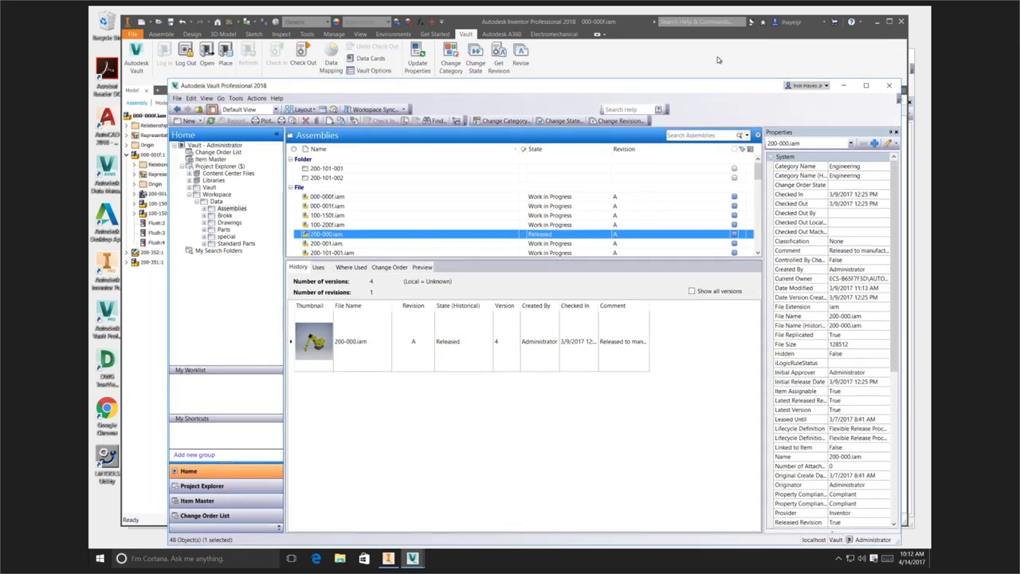
- Return to the Inventor assembly, highlight 200-353.iam from the Vault browser, and bring up its available commands
{"action": "left_click", "coordinate": [717, 56]}
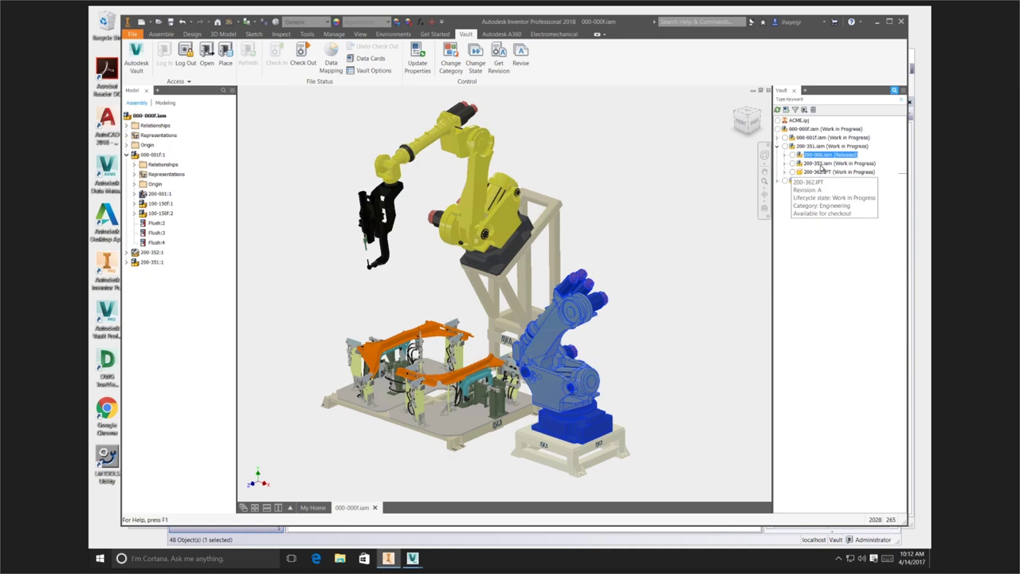
{"action": "left_click", "coordinate": [822, 163]}
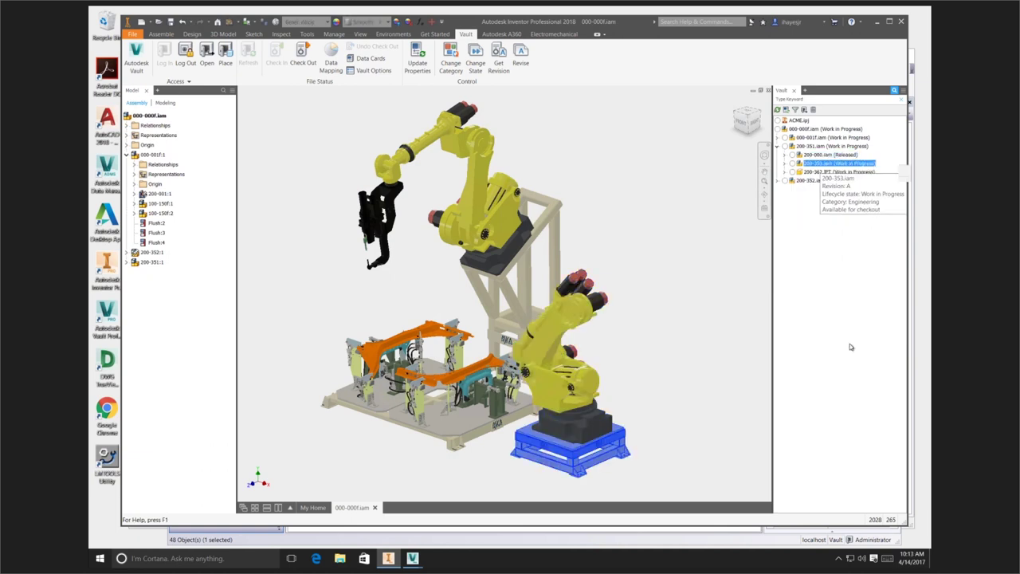
{"action": "right_click", "coordinate": [831, 164]}
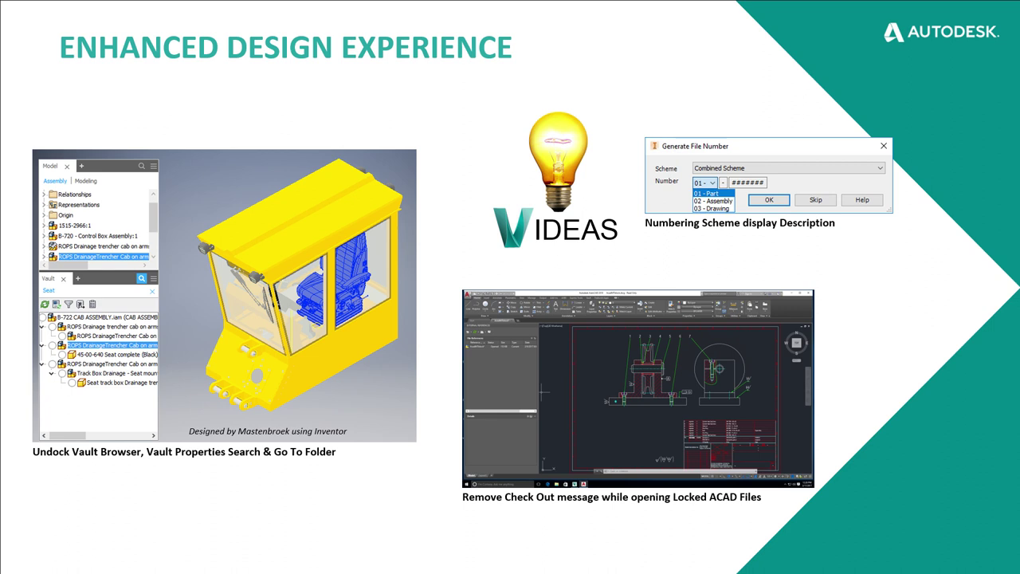
{"action": "key", "text": "Right"}
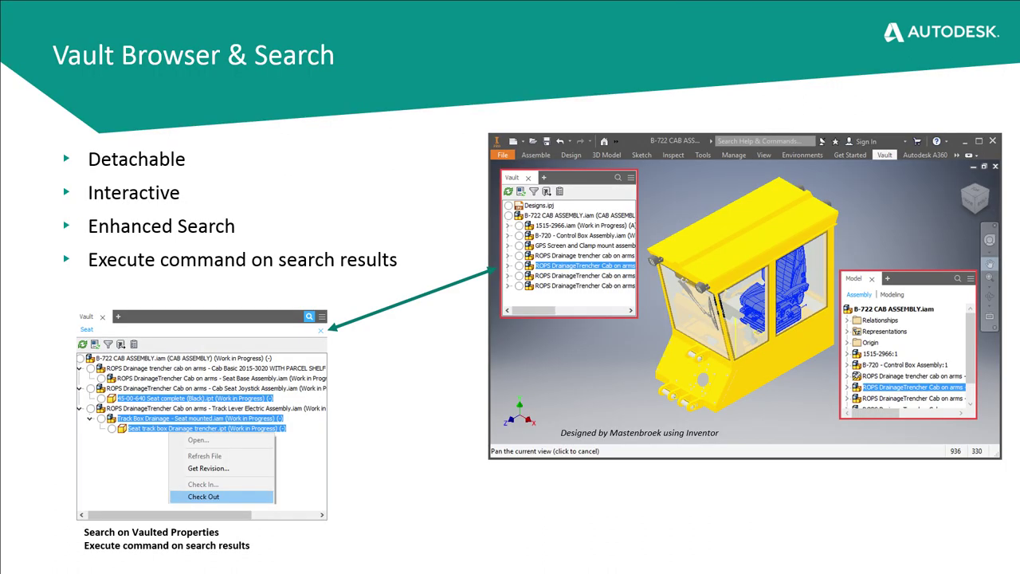
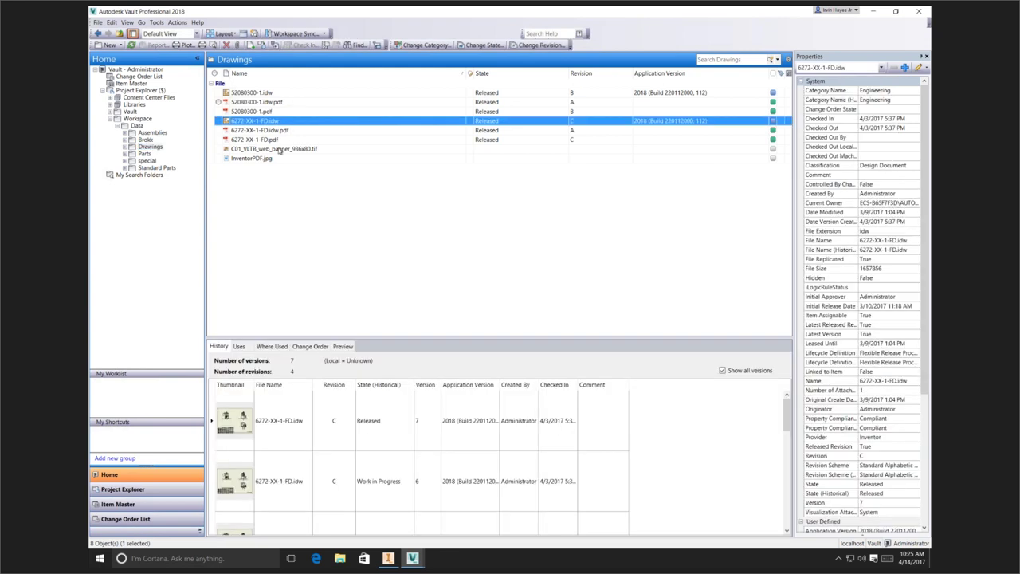
- Open the PDF publishing options from the Vault administration settings and review the 2D AutoCAD options
{"action": "left_click", "coordinate": [157, 23]}
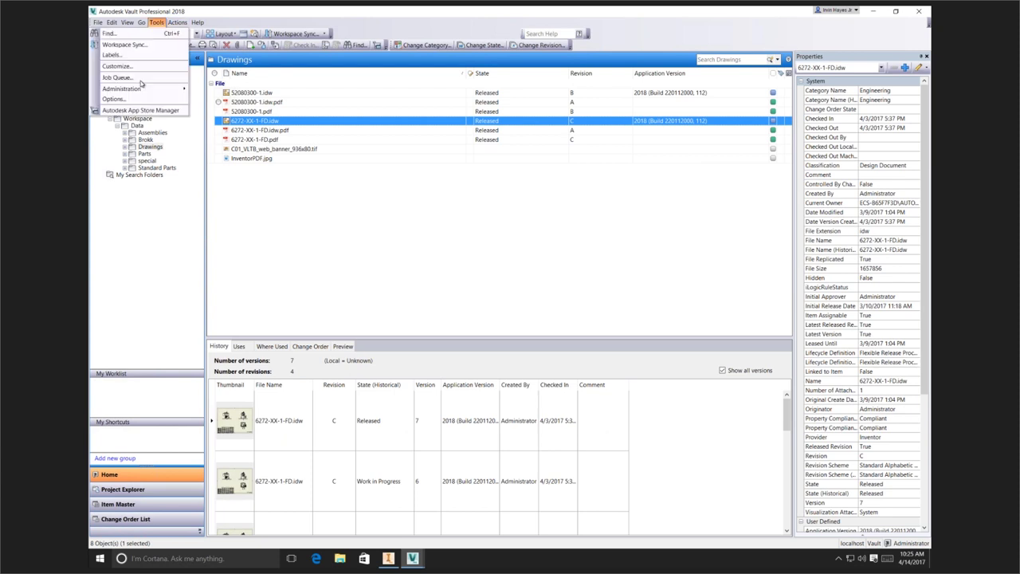
{"action": "mouse_move", "coordinate": [140, 90]}
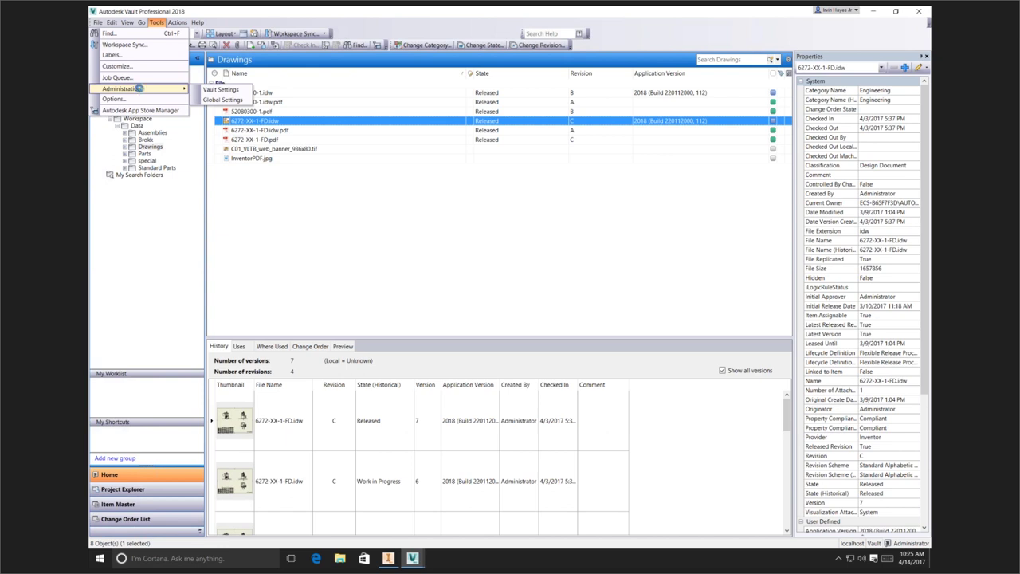
{"action": "key", "text": "Escape"}
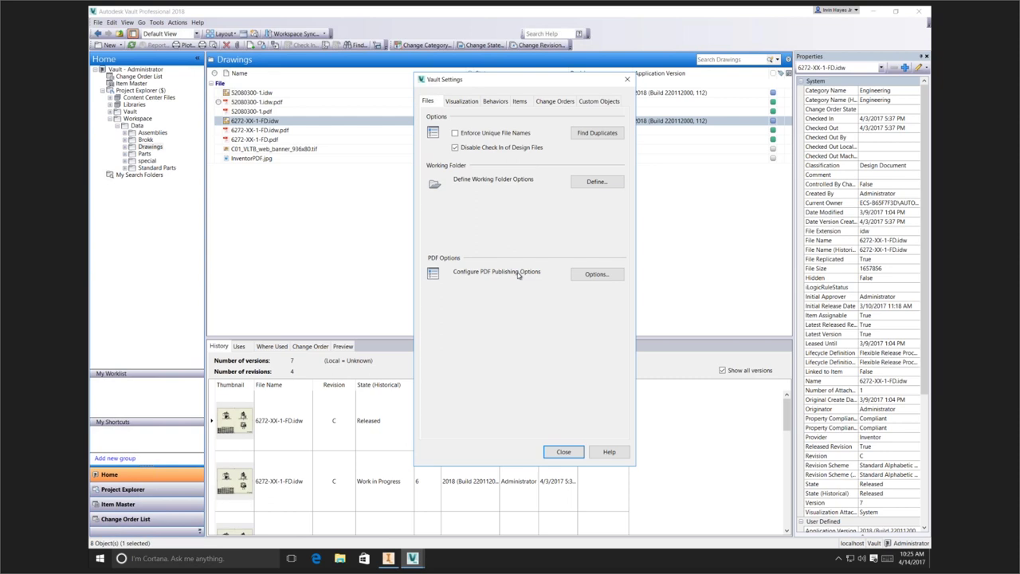
{"action": "left_click", "coordinate": [589, 276]}
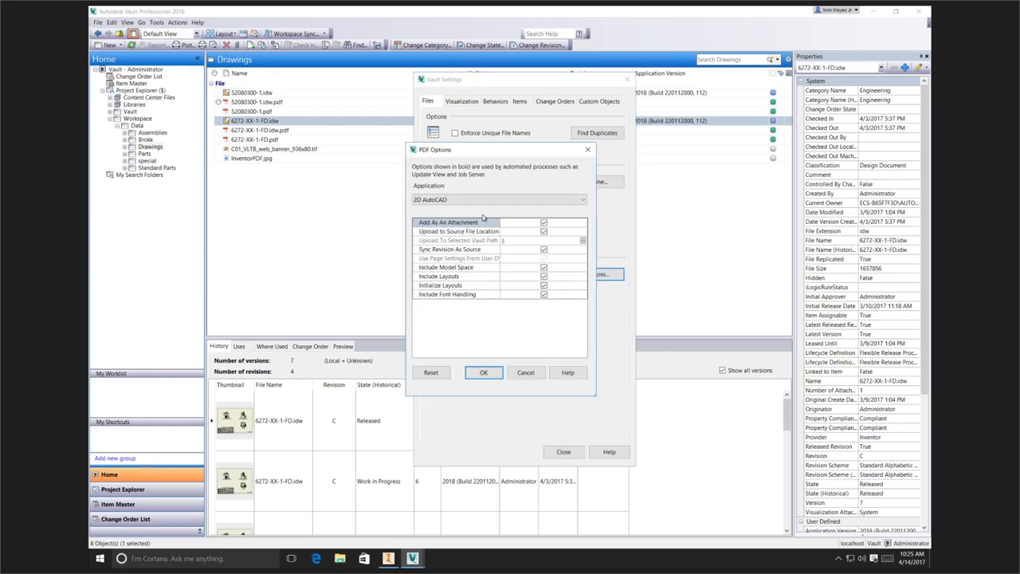
{"action": "left_click", "coordinate": [444, 203]}
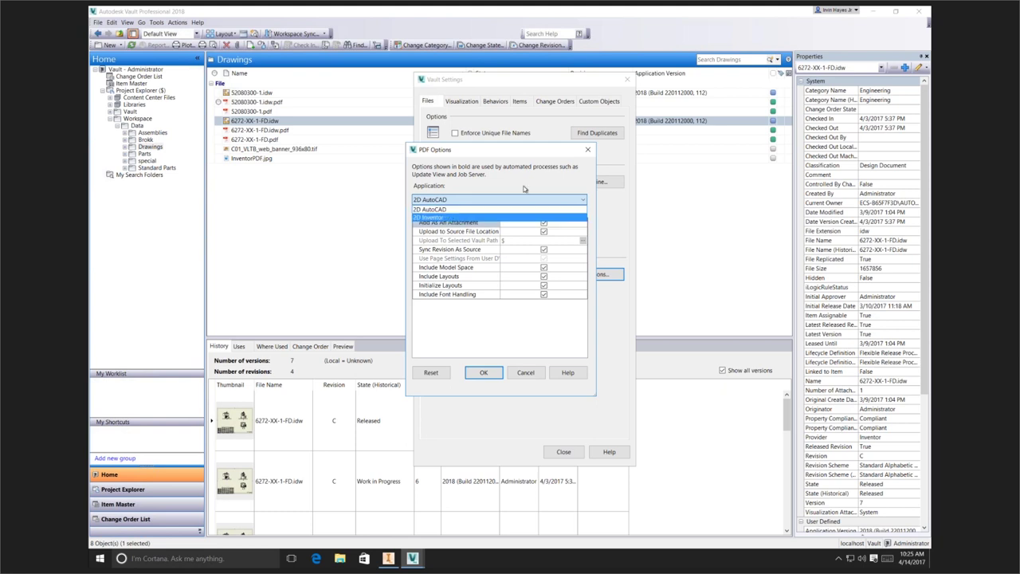
{"action": "left_click", "coordinate": [522, 250]}
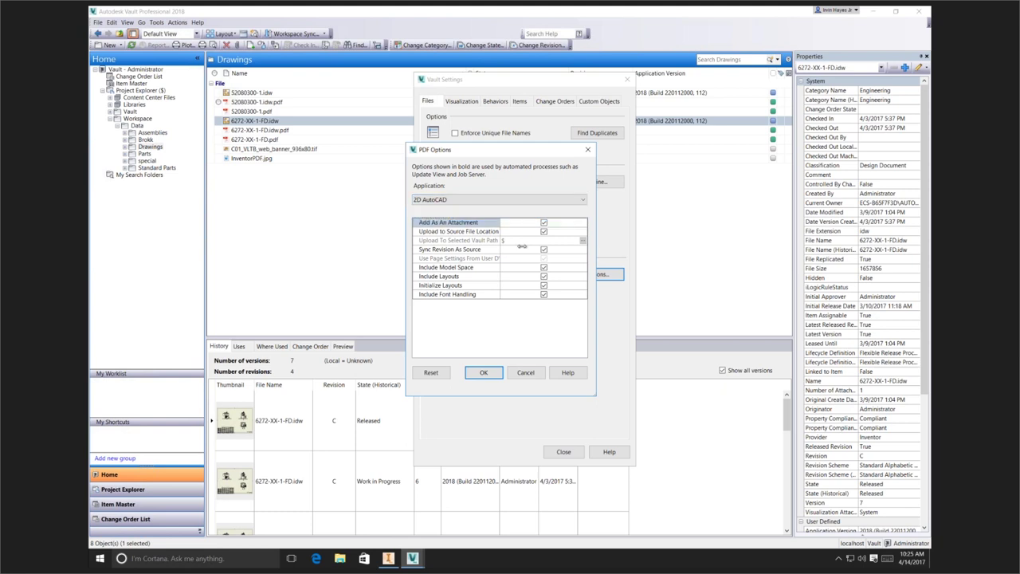
{"action": "left_click_drag", "start_coordinate": [517, 222], "coordinate": [502, 223]}
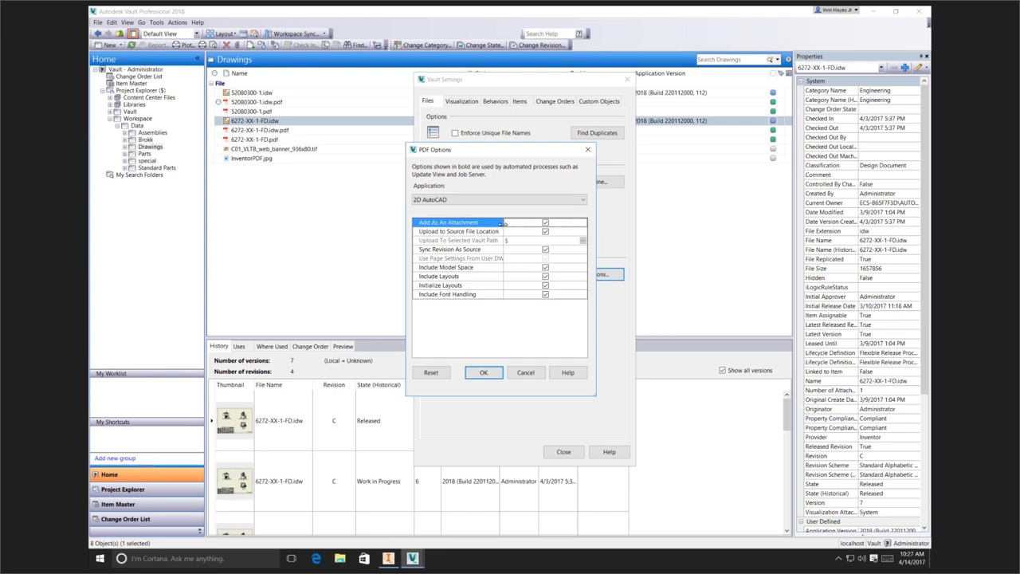
- Show the 2D Inventor PDF options, review the Vector Resolution choices, and cancel the PDF options without changes
{"action": "left_click", "coordinate": [459, 202]}
{"action": "left_click", "coordinate": [452, 217]}
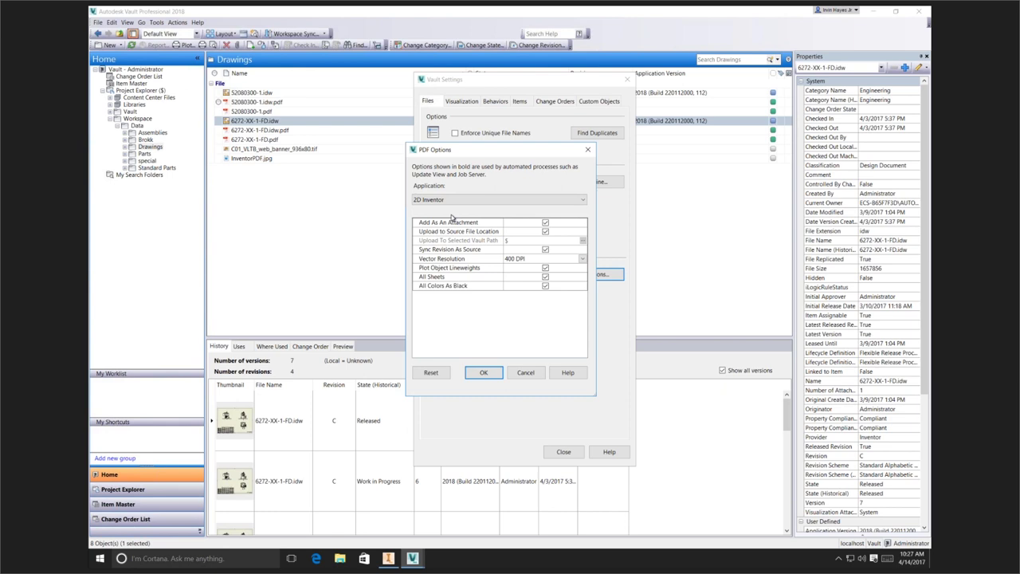
{"action": "left_click", "coordinate": [582, 259]}
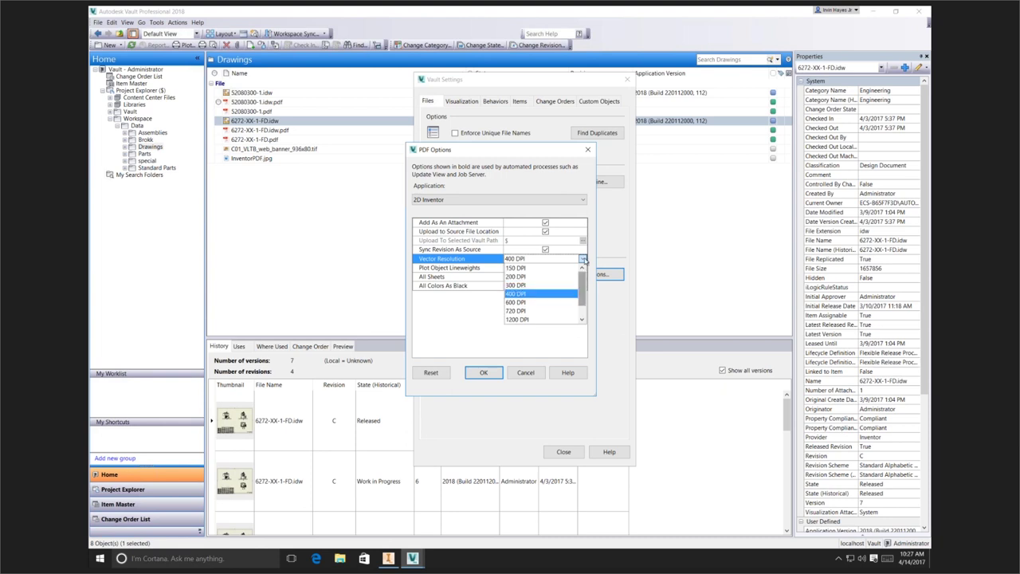
{"action": "left_click", "coordinate": [583, 261]}
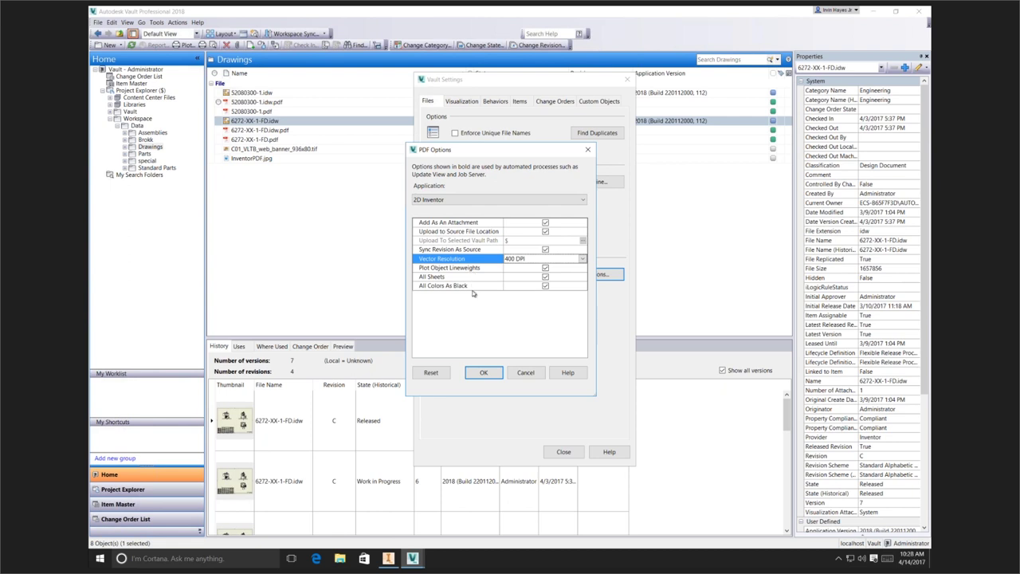
{"action": "left_click", "coordinate": [525, 373]}
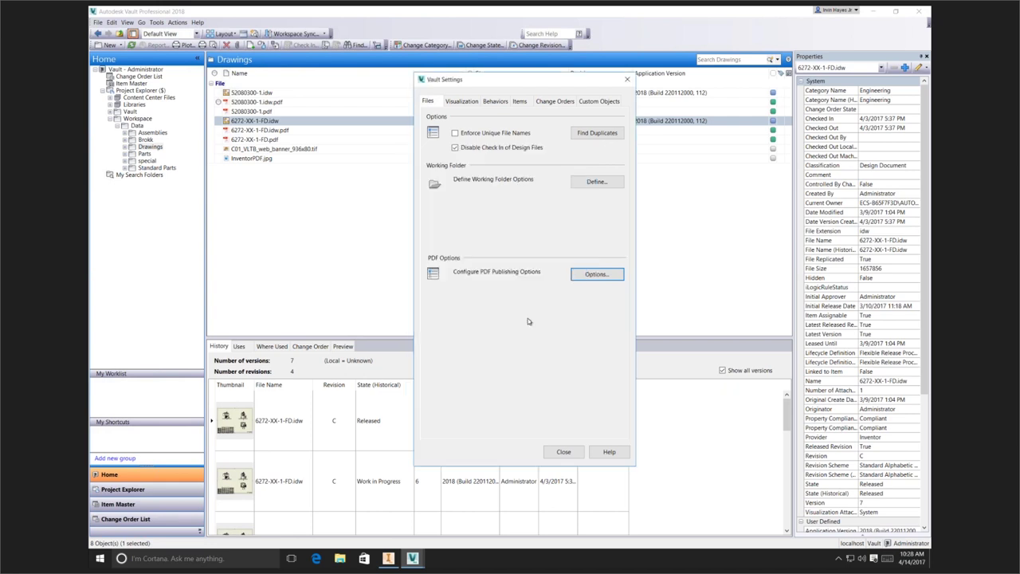
- Review the lifecycles, revisions and properties assigned to the Design Representation file category, and close the category configuration
{"action": "left_click", "coordinate": [493, 101]}
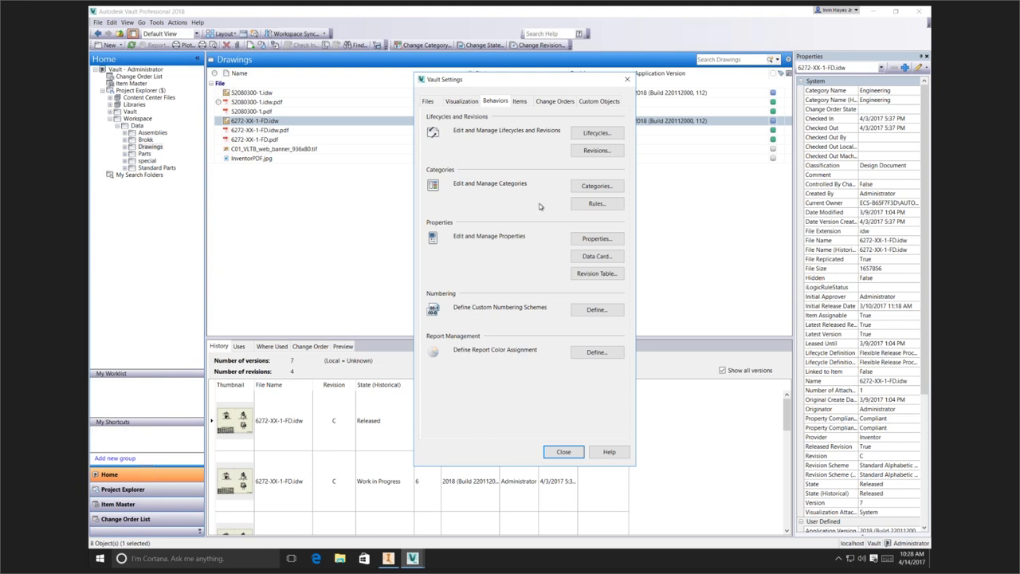
{"action": "left_click", "coordinate": [586, 189]}
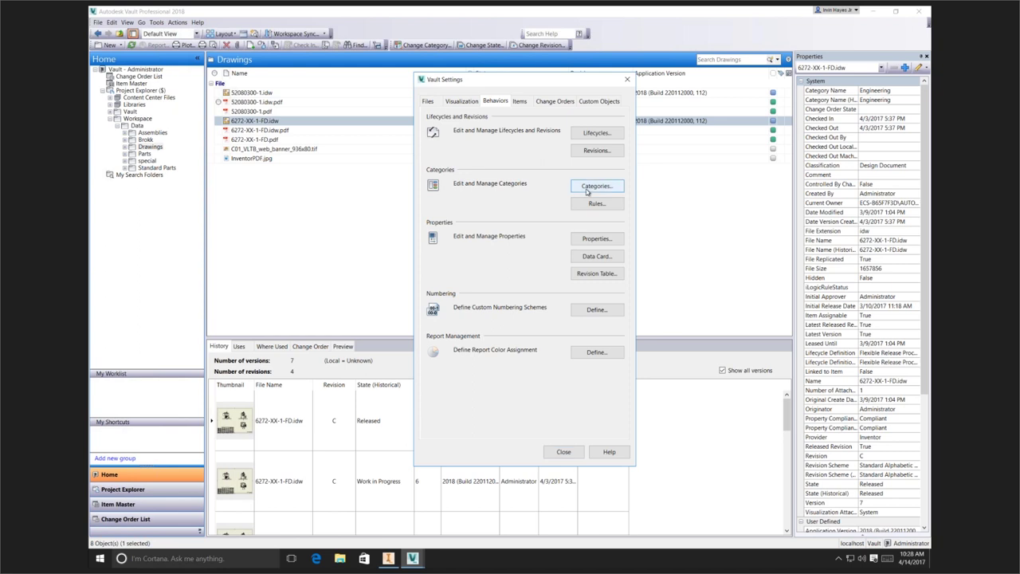
{"action": "left_click", "coordinate": [415, 151]}
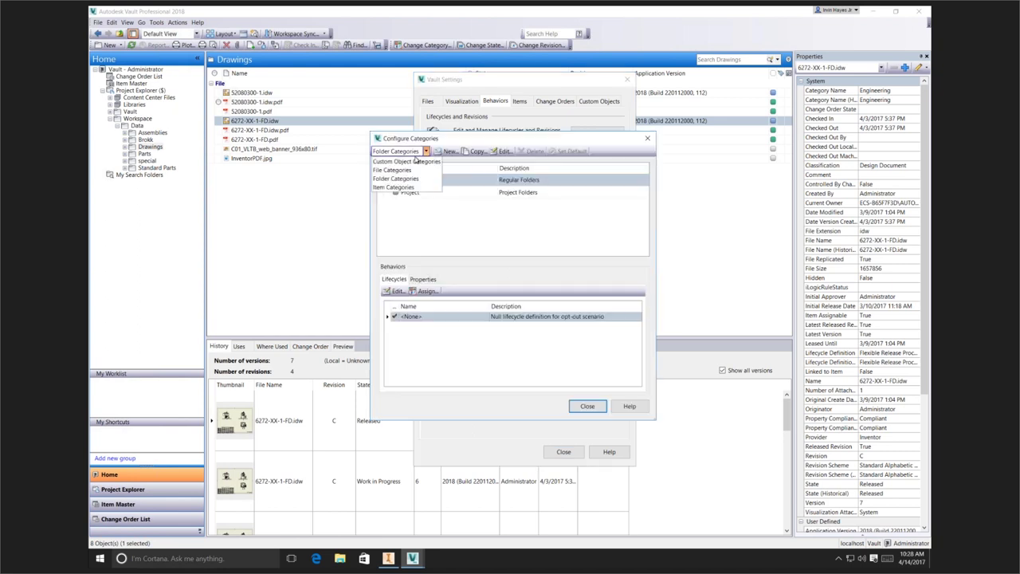
{"action": "left_click", "coordinate": [396, 170]}
{"action": "left_click", "coordinate": [429, 193]}
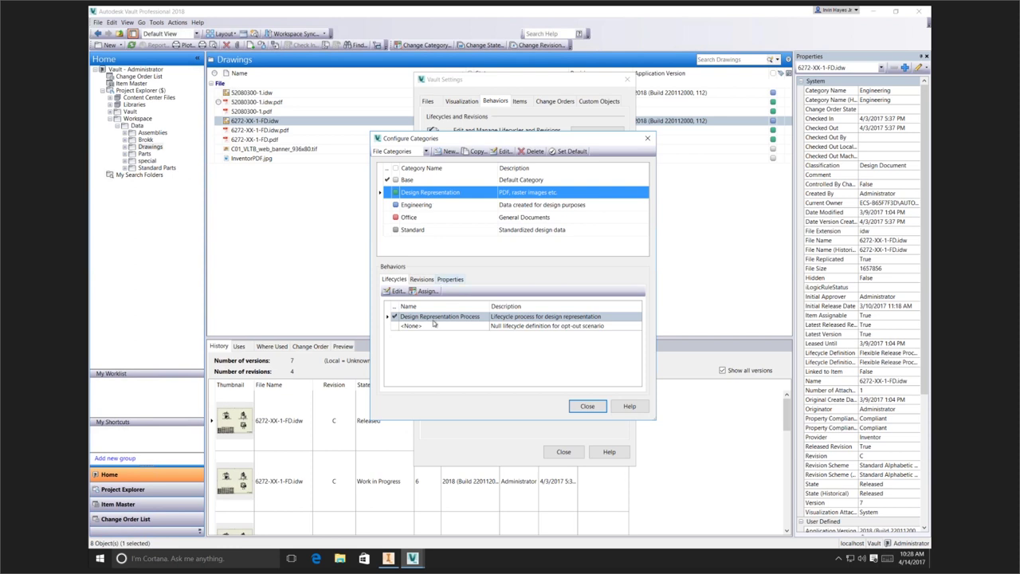
{"action": "left_click", "coordinate": [421, 279]}
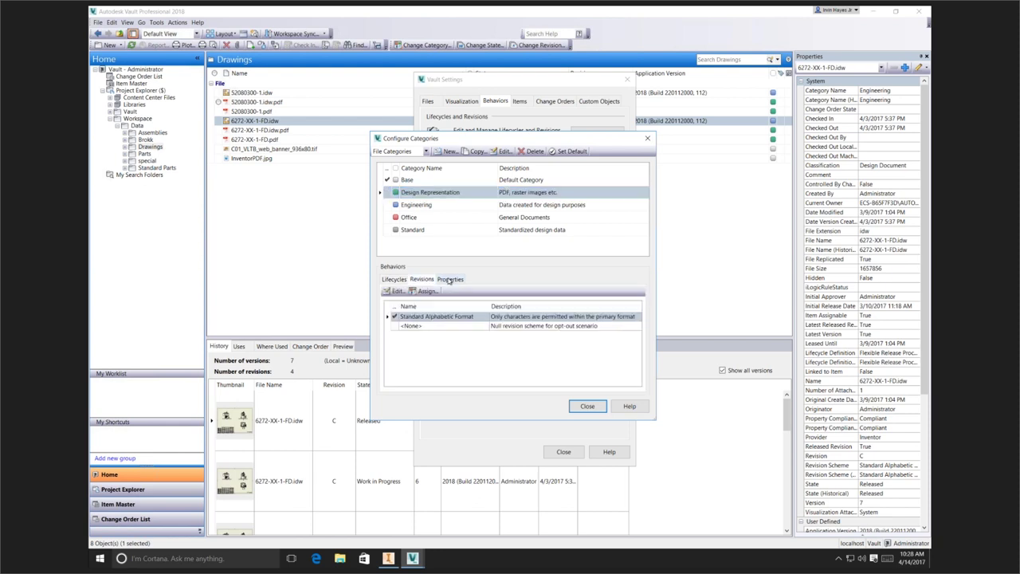
{"action": "left_click", "coordinate": [450, 280]}
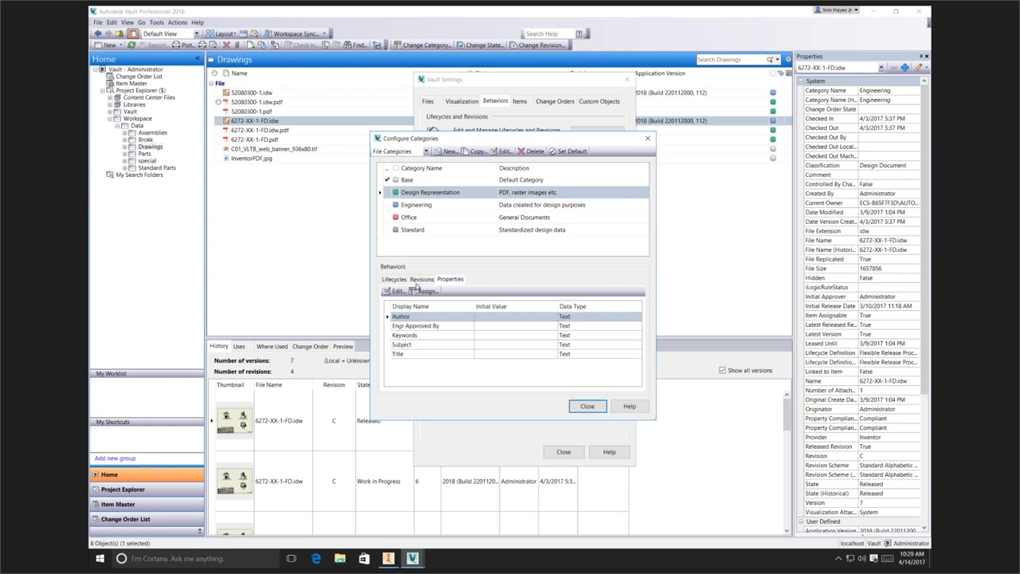
{"action": "left_click", "coordinate": [398, 281]}
{"action": "left_click", "coordinate": [598, 407]}
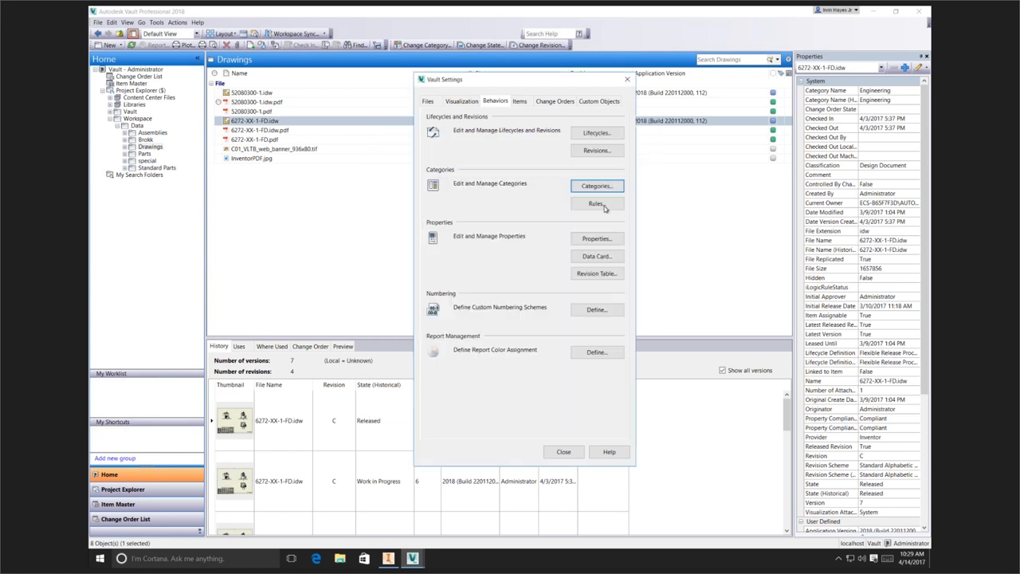
- Inspect the criteria of the Design Representation file assignment rule, and leave the rules without changes
{"action": "left_click", "coordinate": [604, 206]}
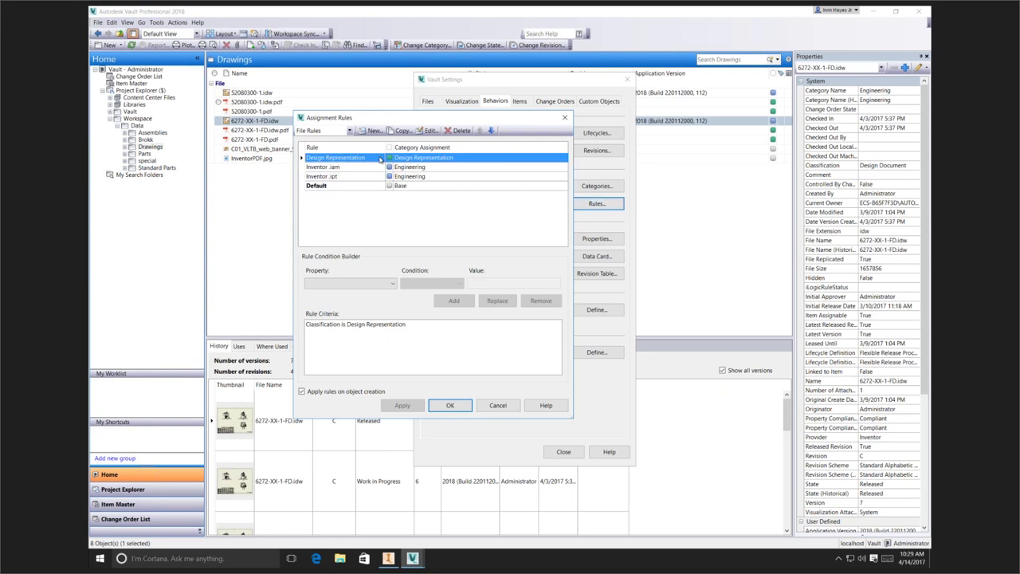
{"action": "left_click", "coordinate": [351, 324]}
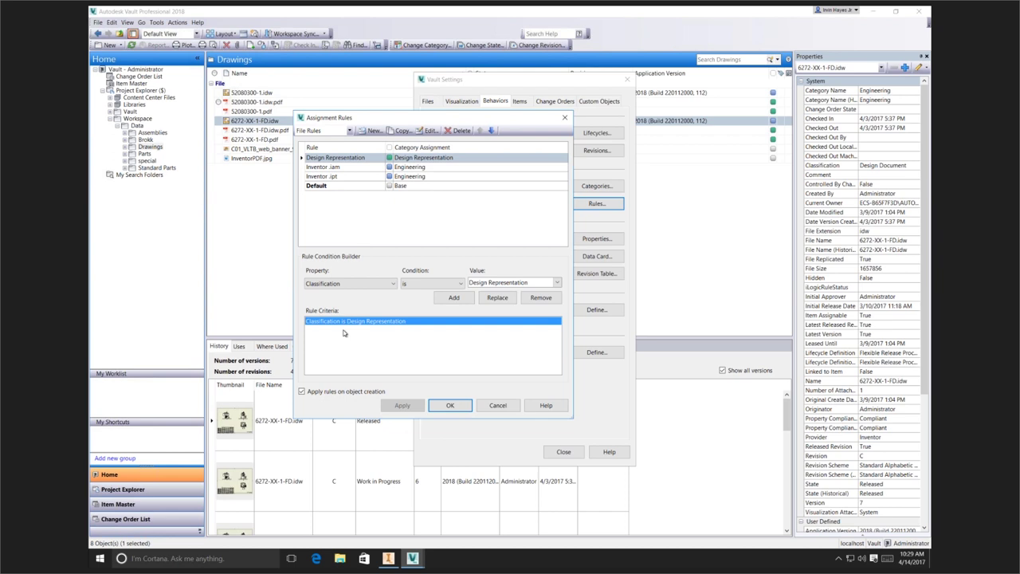
{"action": "left_click", "coordinate": [503, 406]}
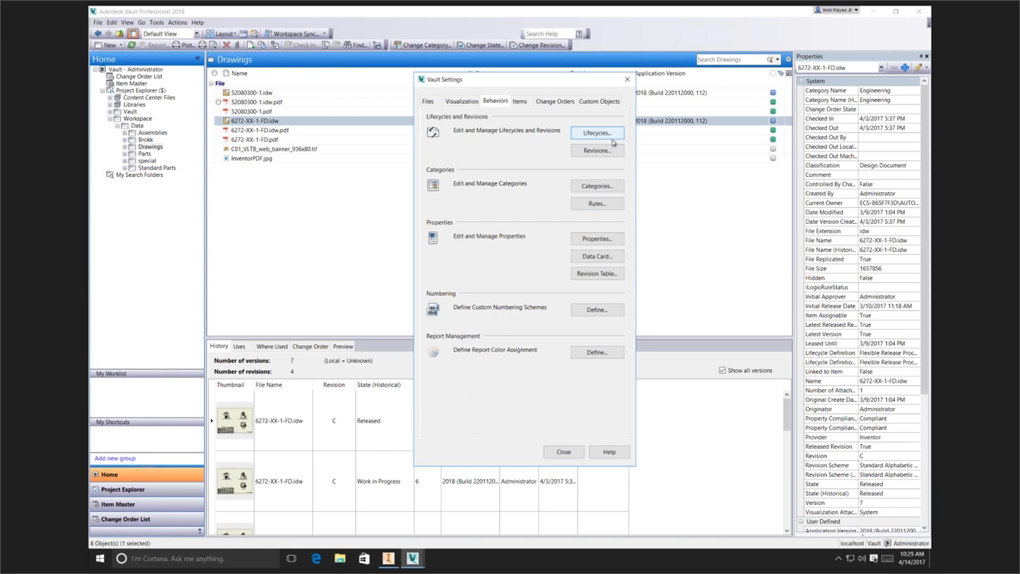
- Examine the transitions and security of the Obsolete state in the Design Representation Process lifecycle definition
{"action": "left_click", "coordinate": [611, 139]}
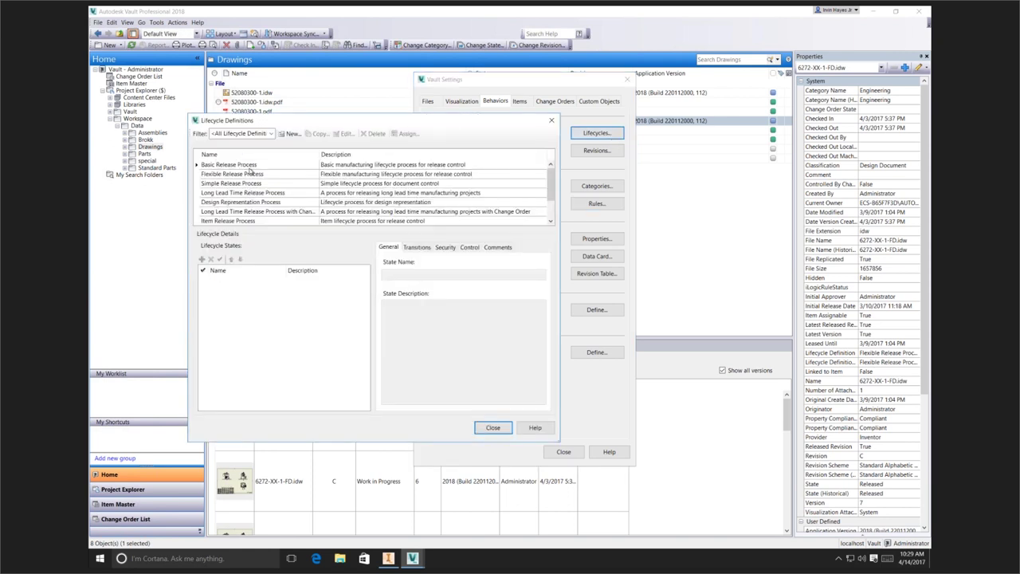
{"action": "left_click", "coordinate": [235, 211]}
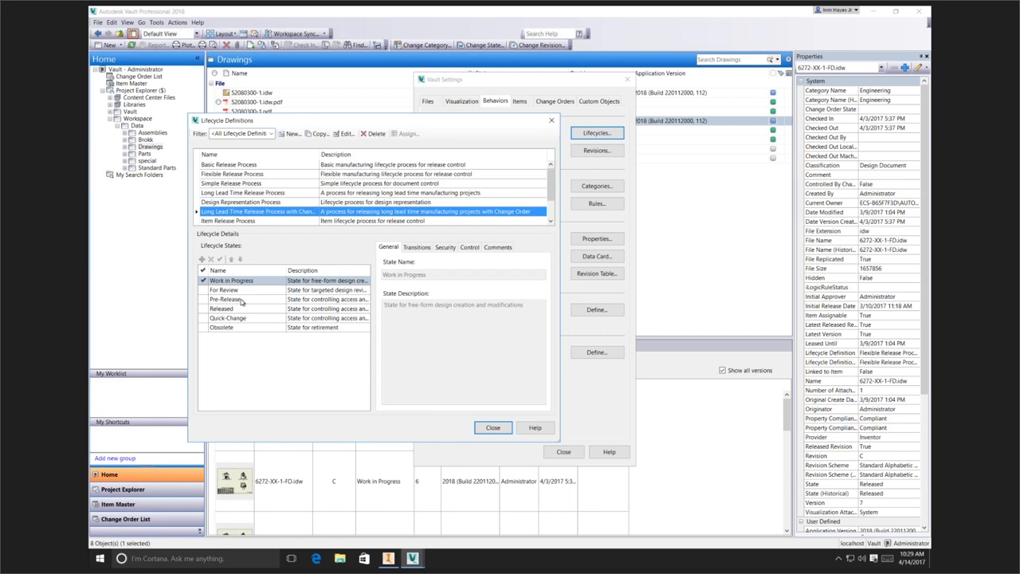
{"action": "key", "text": "Up"}
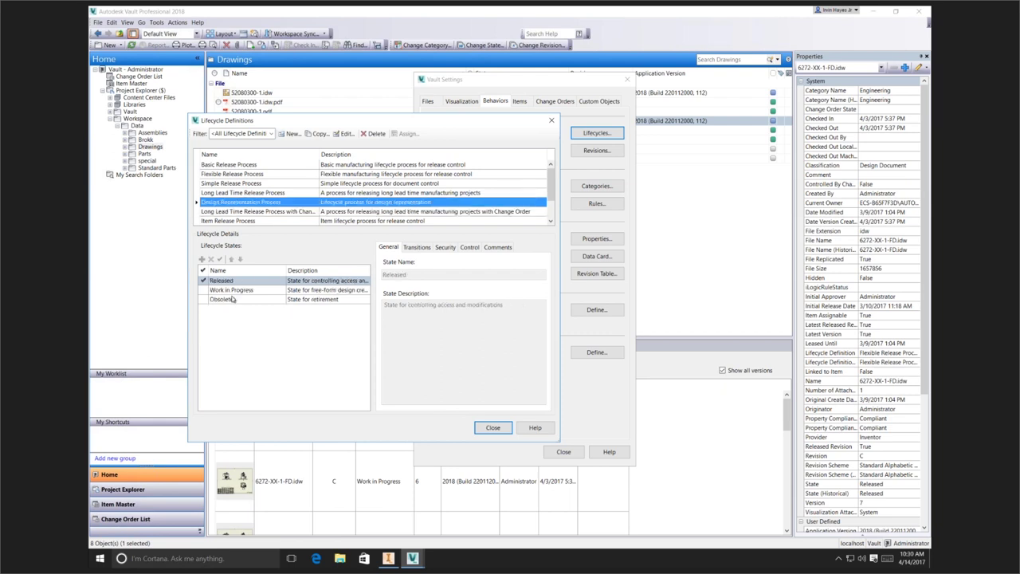
{"action": "left_click", "coordinate": [227, 299]}
{"action": "left_click", "coordinate": [416, 247]}
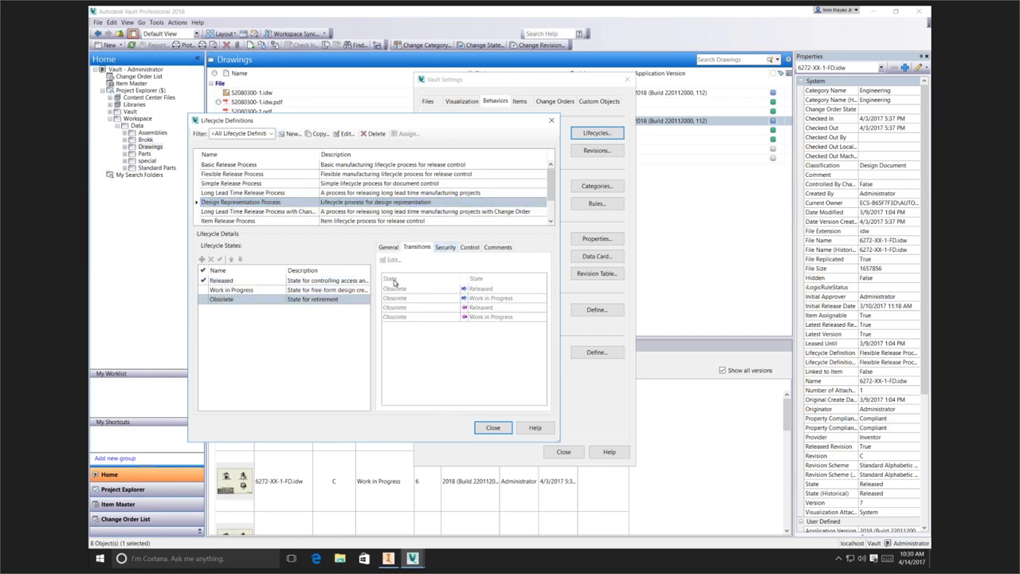
{"action": "key", "text": "ctrl+Tab"}
- Open the Flexible Release Process lifecycle definition for editing and bring up its Work in Progress to Released transition
{"action": "key", "text": "Up"}
{"action": "key", "text": "Up"}
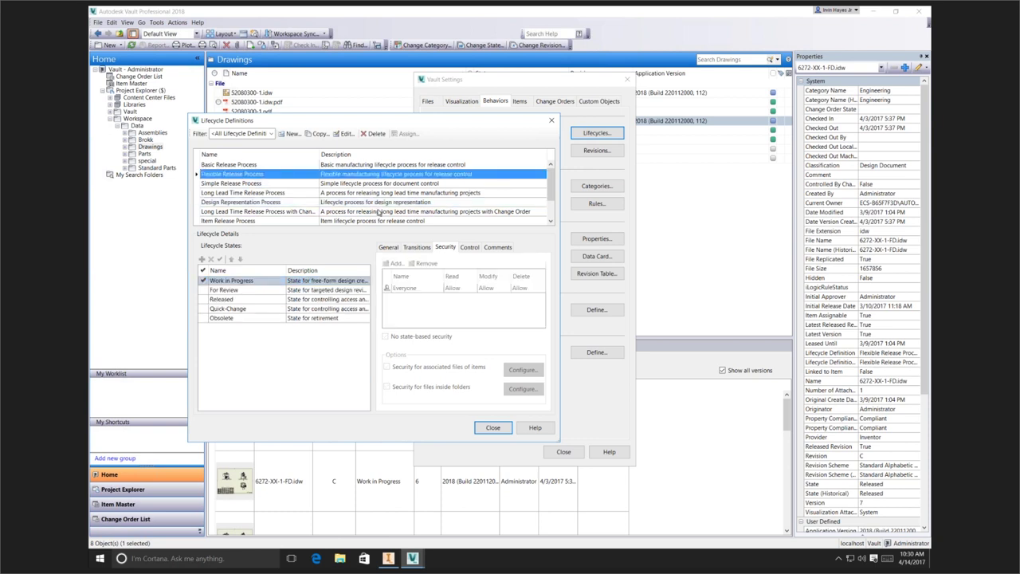
{"action": "left_click", "coordinate": [348, 134]}
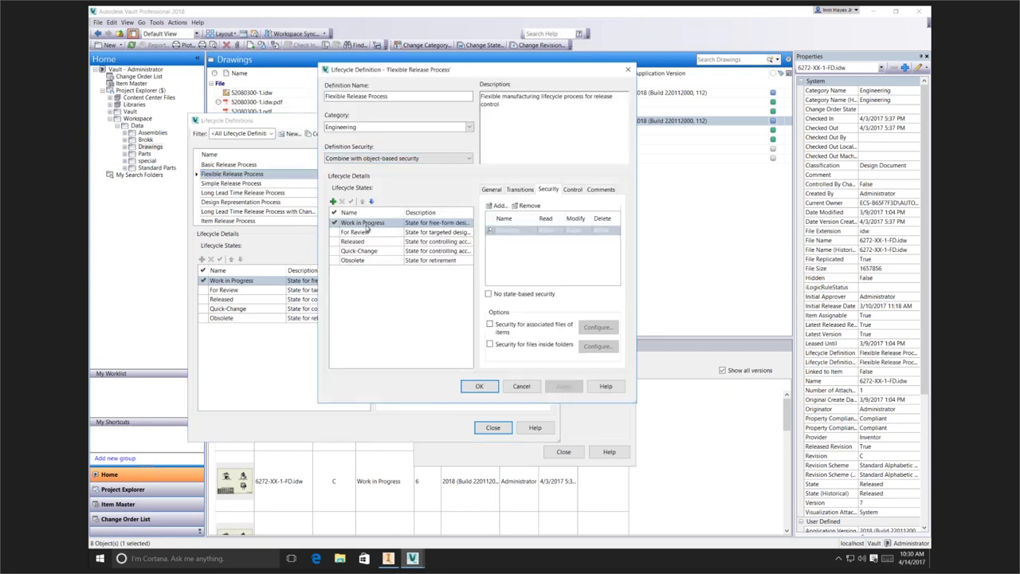
{"action": "left_click", "coordinate": [365, 225]}
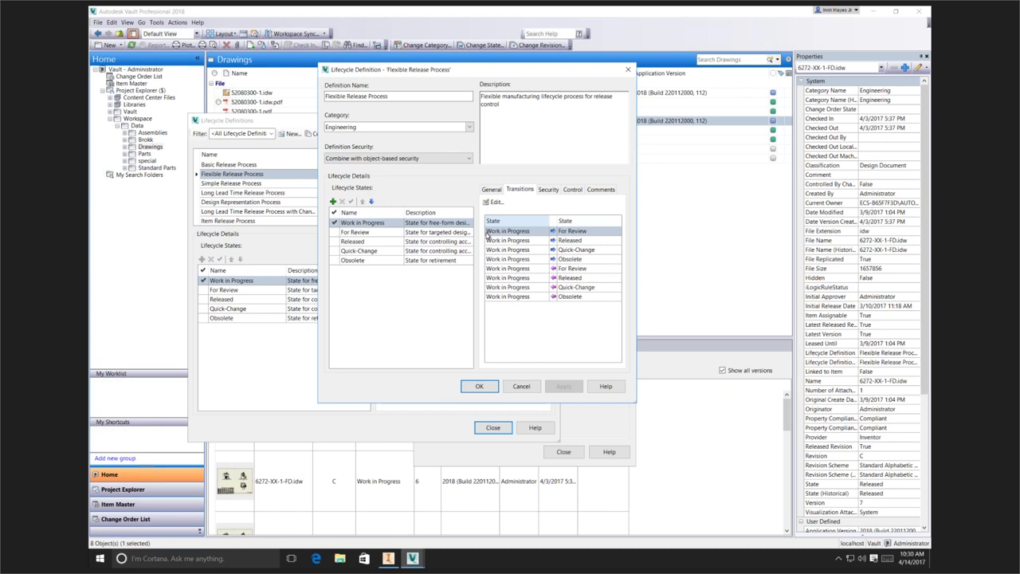
{"action": "left_click", "coordinate": [553, 242]}
{"action": "left_click", "coordinate": [494, 204]}
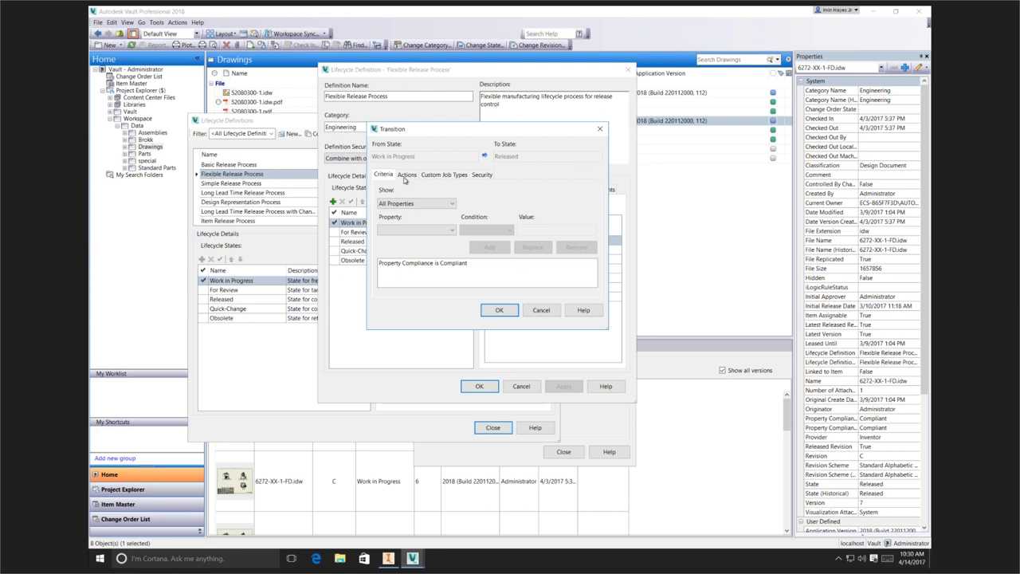
- Review the transition's Job Server synchronization action choices, cancel the edits, and close the lifecycle and Vault settings dialogs
{"action": "left_click", "coordinate": [406, 174]}
{"action": "left_click", "coordinate": [585, 223]}
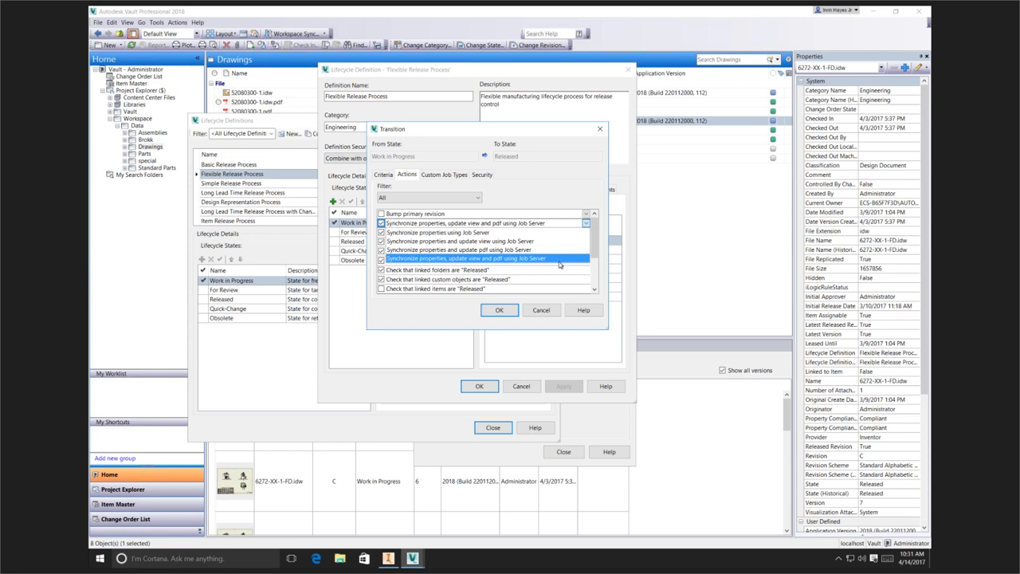
{"action": "left_click", "coordinate": [542, 310]}
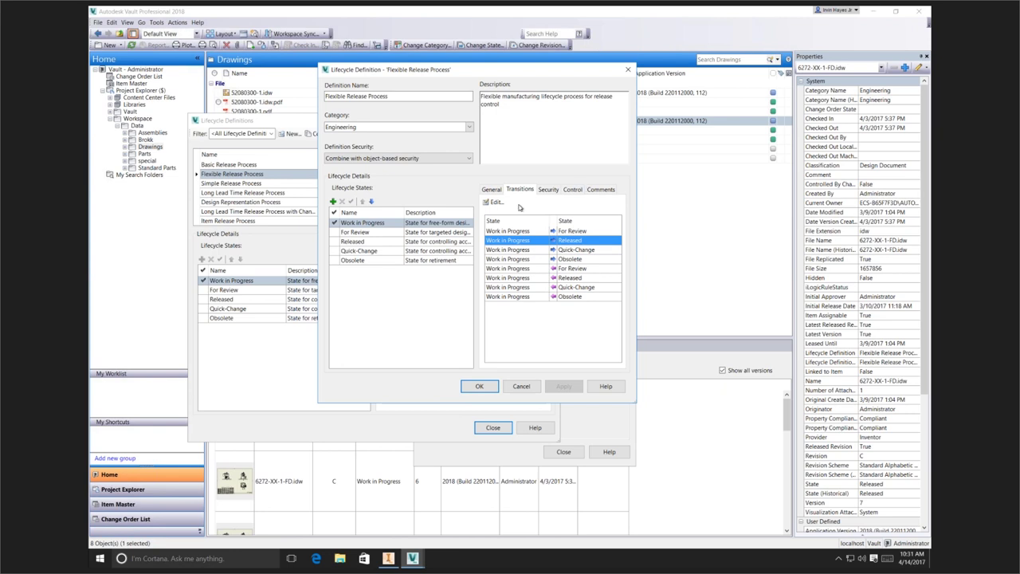
{"action": "left_click", "coordinate": [581, 189]}
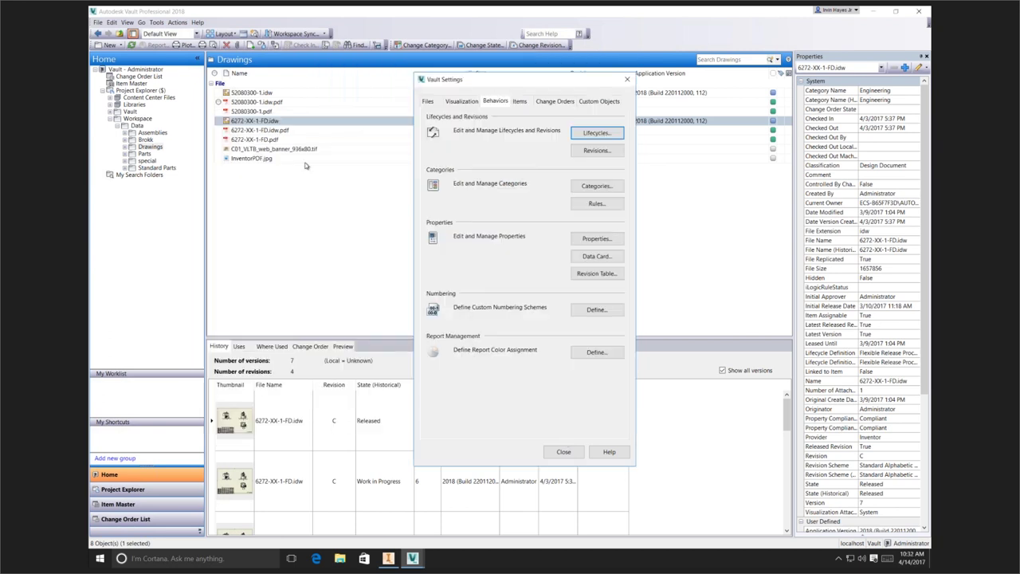
{"action": "key", "text": "Escape"}
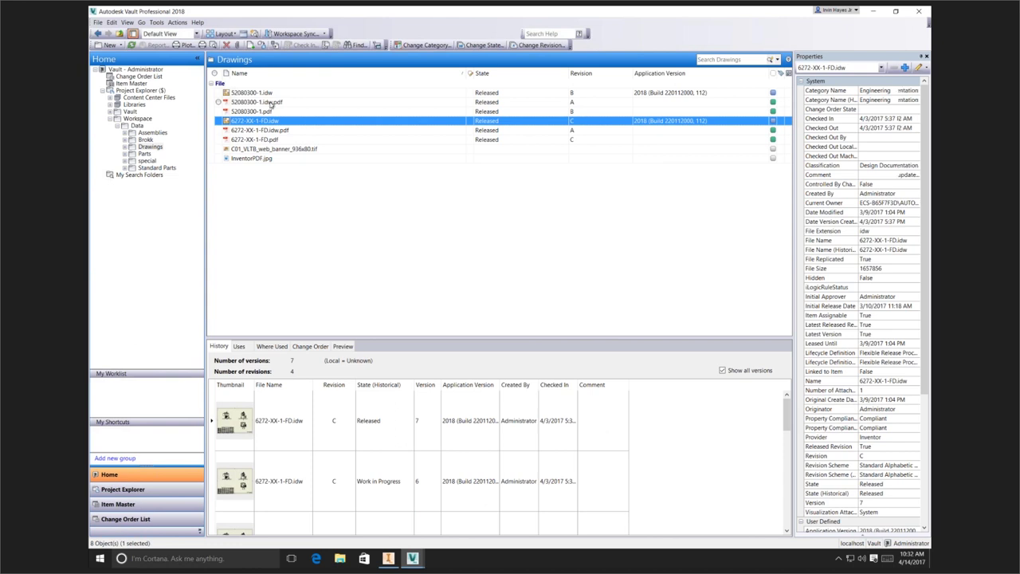
- Check the version history of 52080300-1.idw.pdf, and show which files 52080300-1.idw uses
{"action": "left_click", "coordinate": [263, 101]}
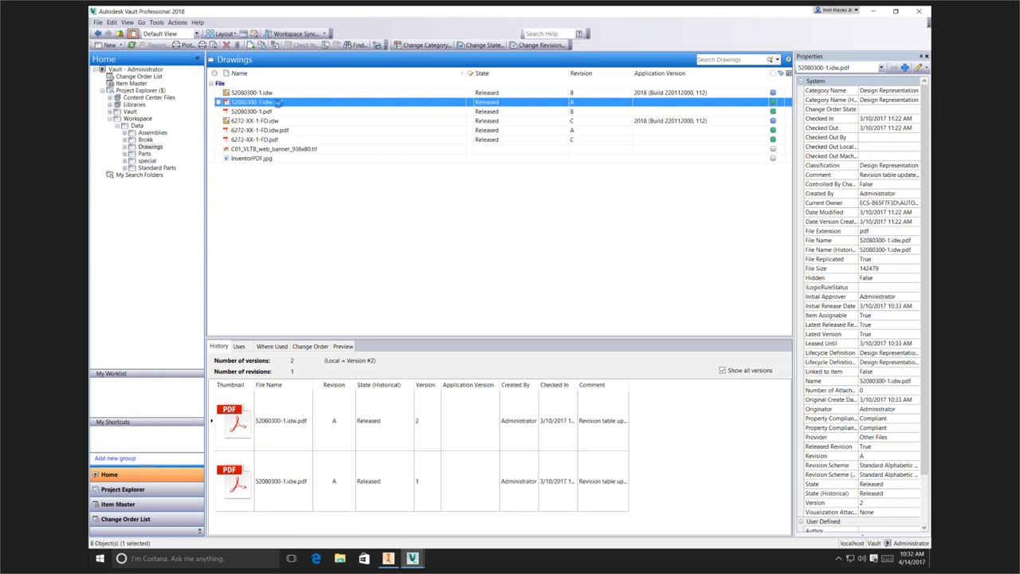
{"action": "left_click", "coordinate": [263, 92]}
{"action": "key", "text": "ctrl+Tab"}
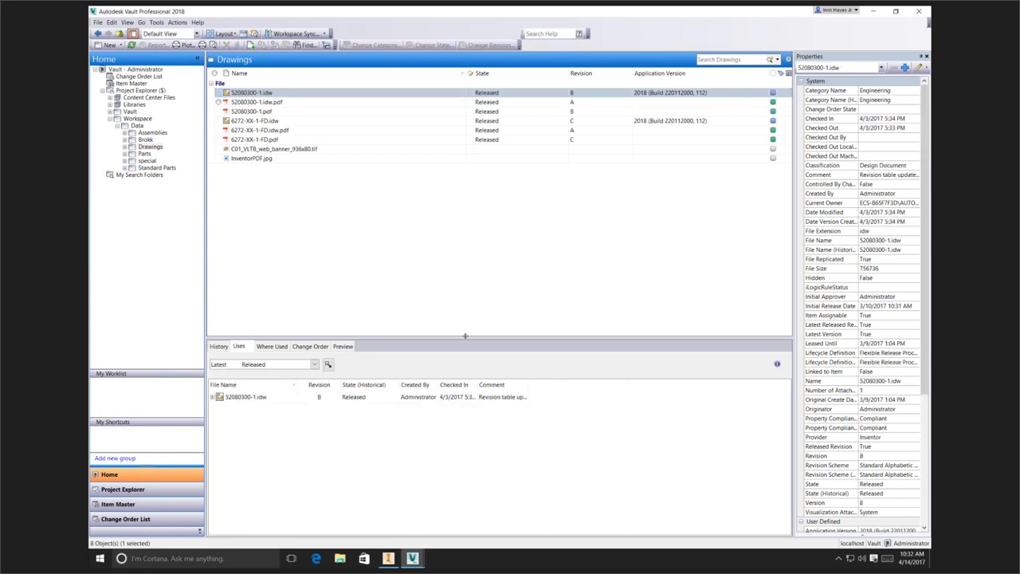
- Enlarge the file details area and expand the uses of 52080300-1.idw to inspect its attached 52080300-1.pdf
{"action": "left_click_drag", "start_coordinate": [466, 339], "coordinate": [466, 204]}
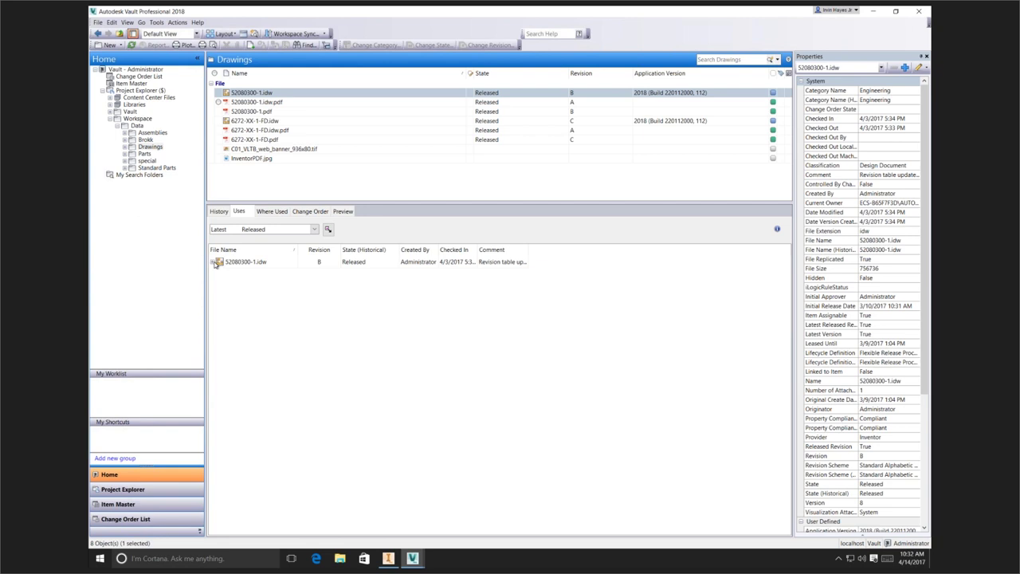
{"action": "left_click", "coordinate": [215, 262]}
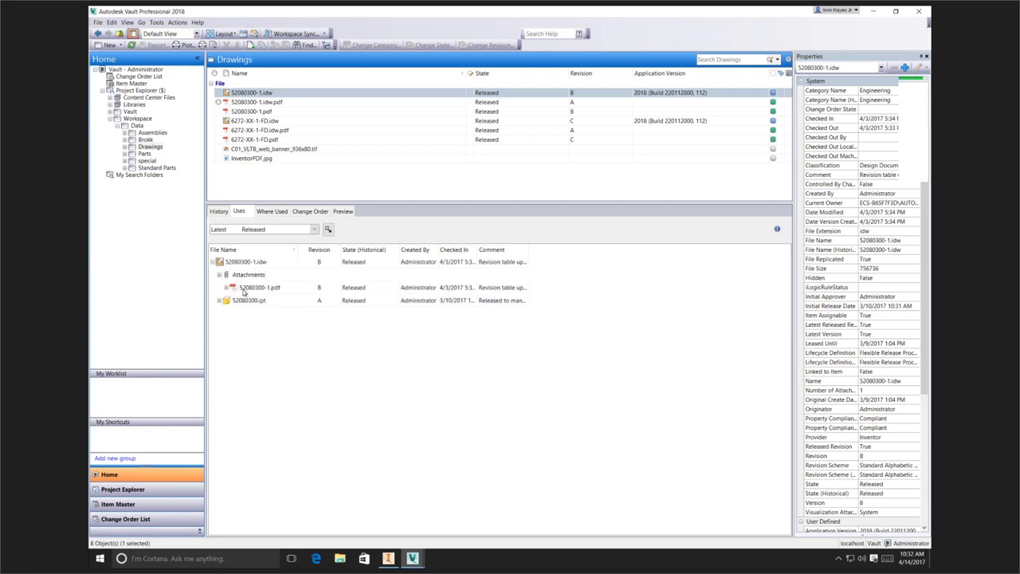
{"action": "left_click", "coordinate": [244, 288]}
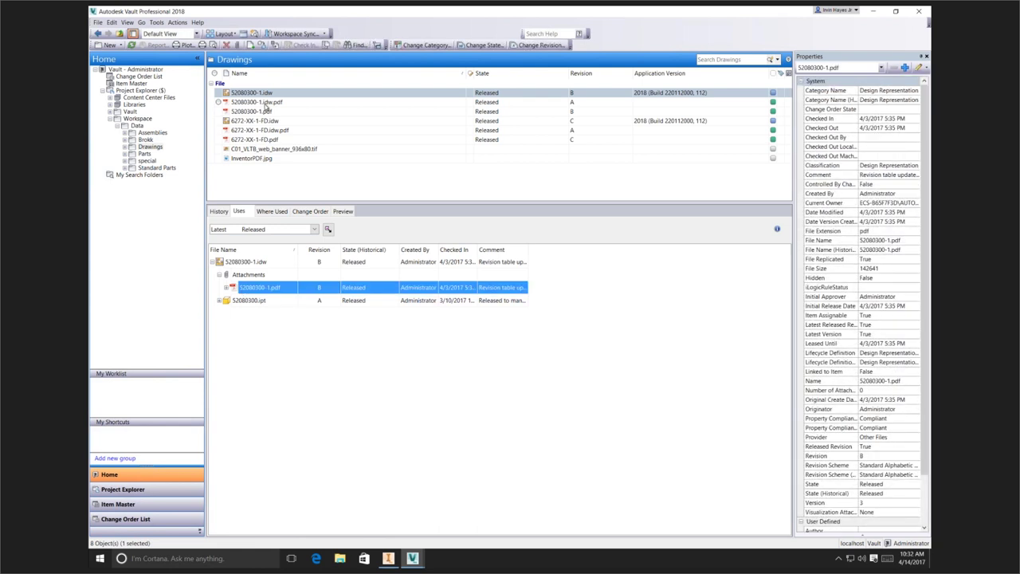
- Check the uses and properties of 52080300-1.idw.pdf and 52080300-1.pdf, and return to the PDF attached to 52080300-1.idw
{"action": "left_click", "coordinate": [266, 104]}
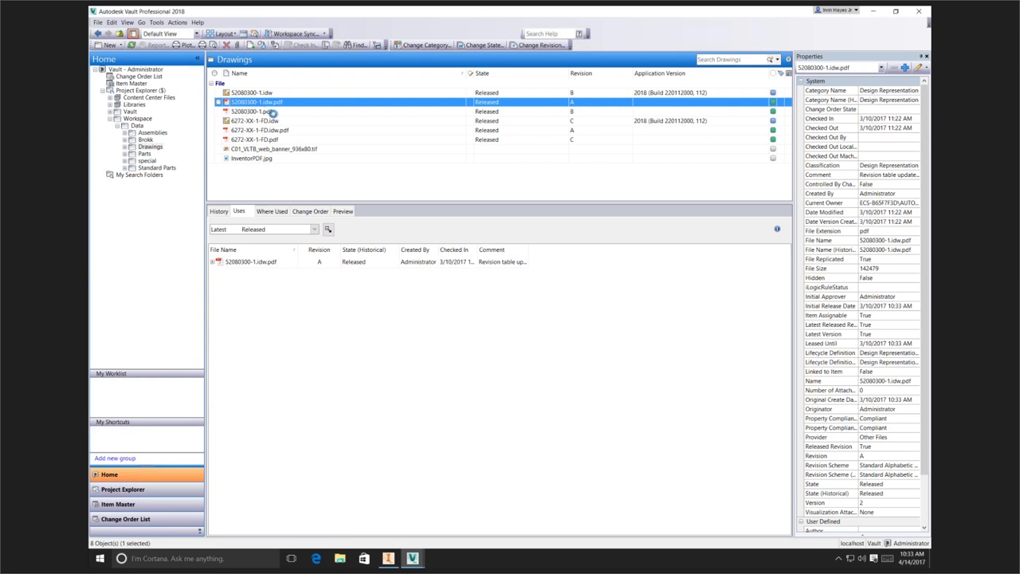
{"action": "left_click", "coordinate": [273, 112]}
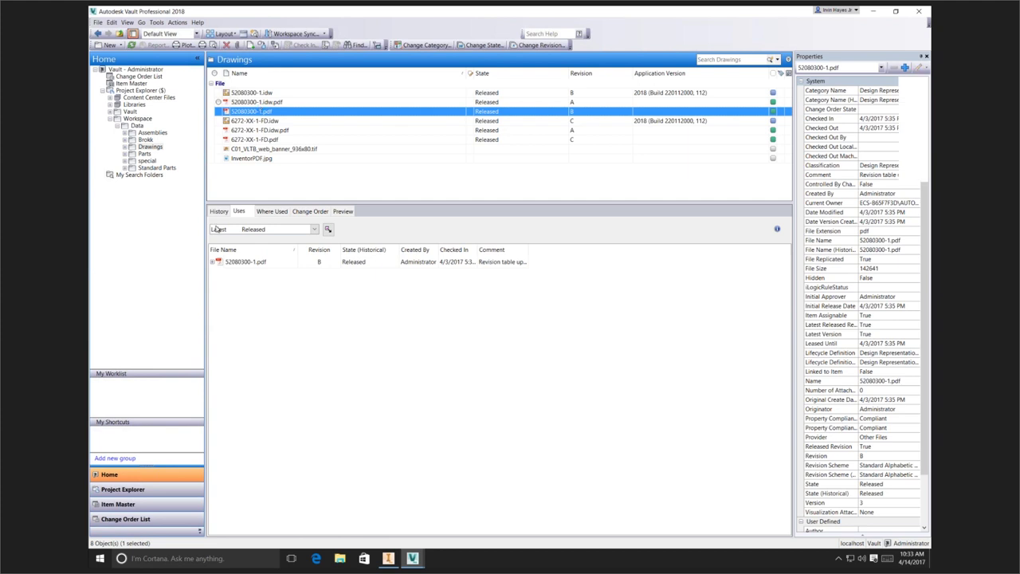
{"action": "key", "text": "Up"}
{"action": "key", "text": "Up"}
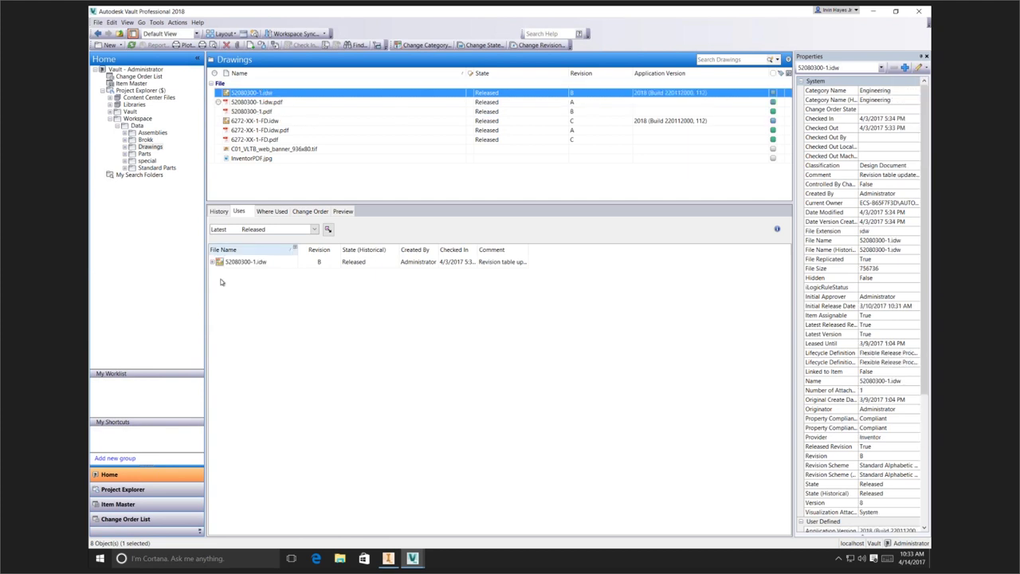
{"action": "left_click", "coordinate": [212, 261]}
{"action": "left_click", "coordinate": [220, 274]}
{"action": "left_click", "coordinate": [263, 288]}
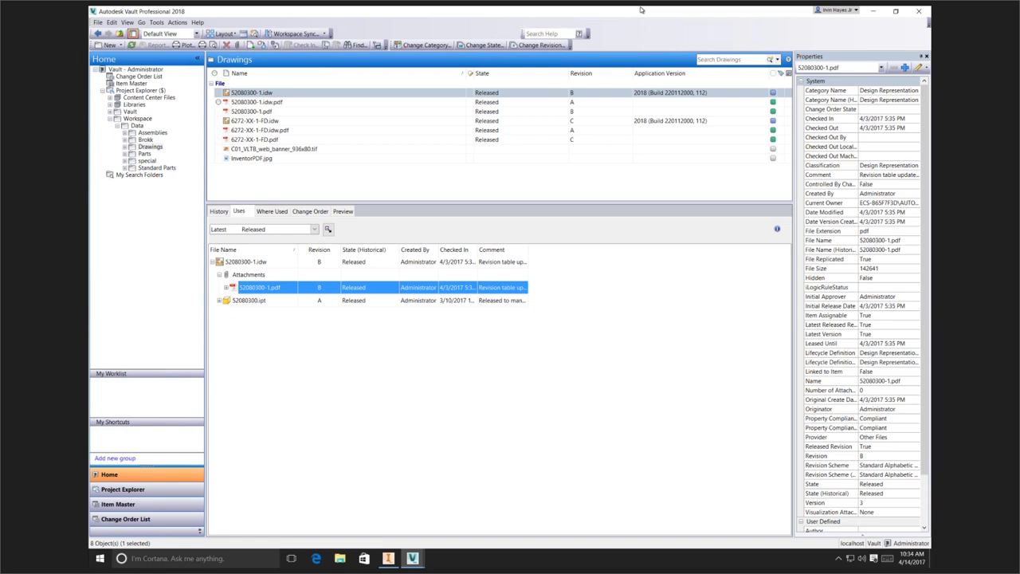
{"action": "mouse_move", "coordinate": [638, 11]}
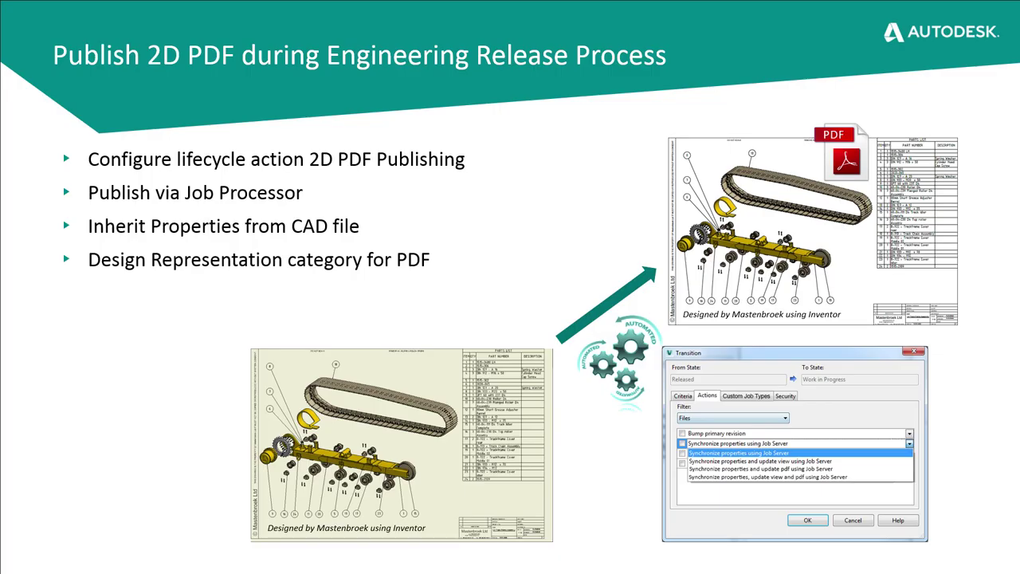